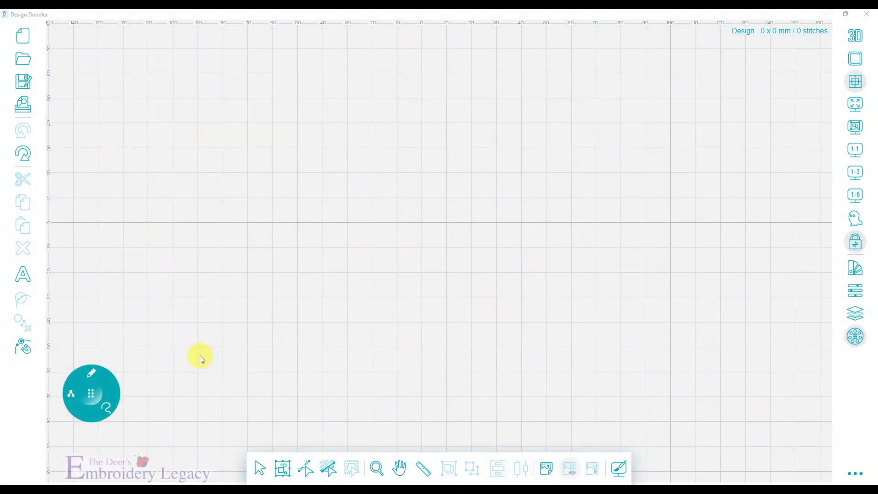
Pick the Heart shape with Run brush and a 3mm stitch length on the tool wheel
click(108, 410)
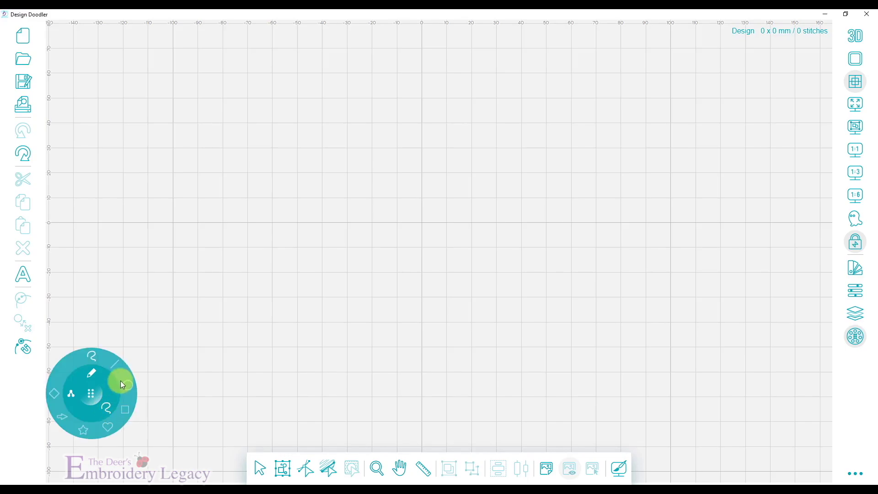
click(106, 430)
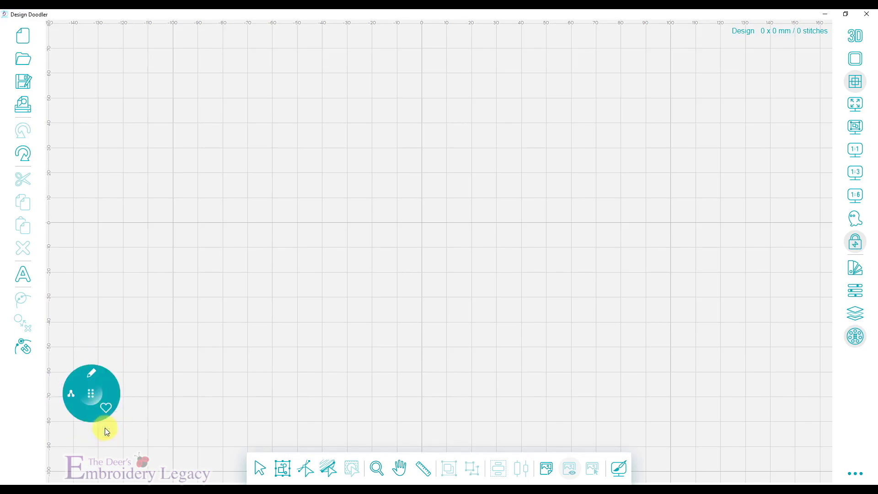
click(90, 372)
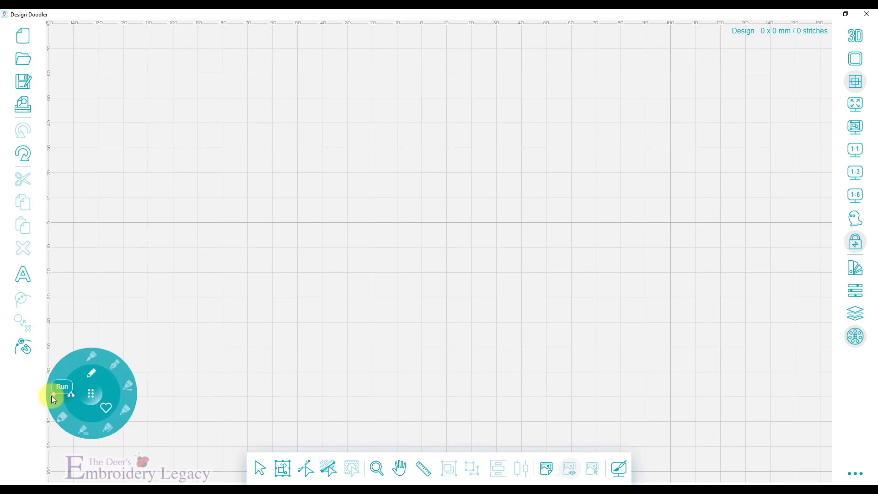
click(53, 398)
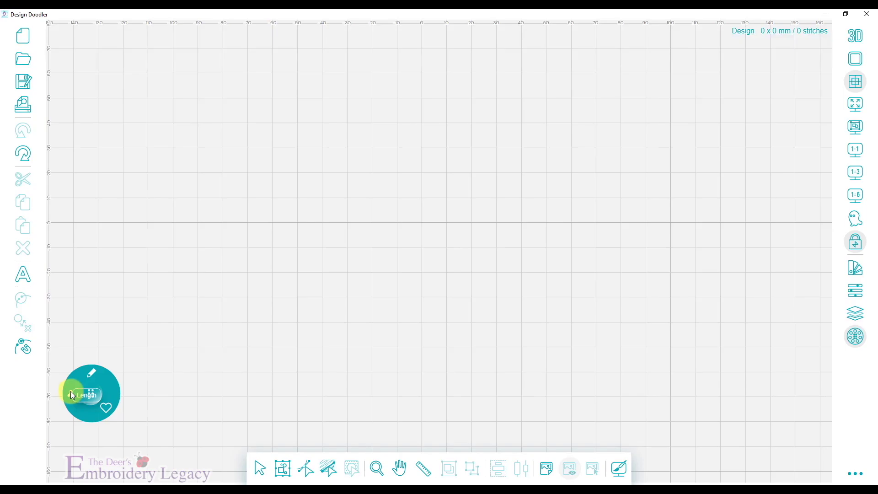
click(71, 392)
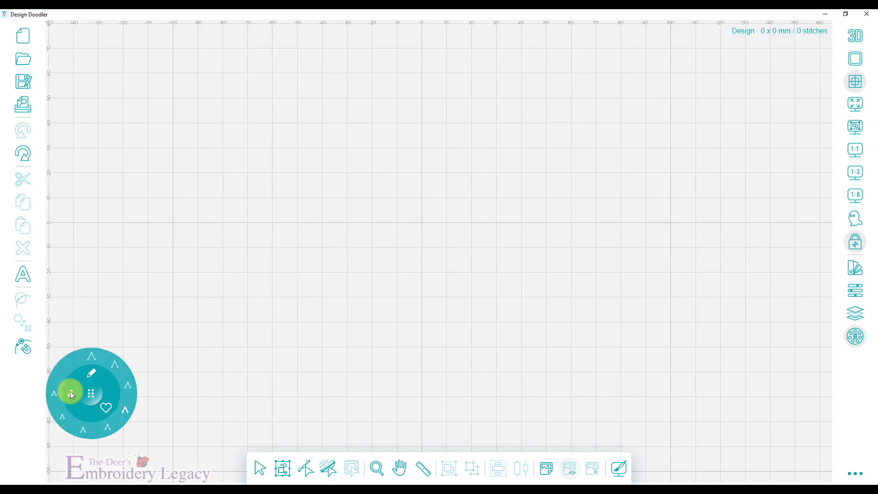
click(128, 413)
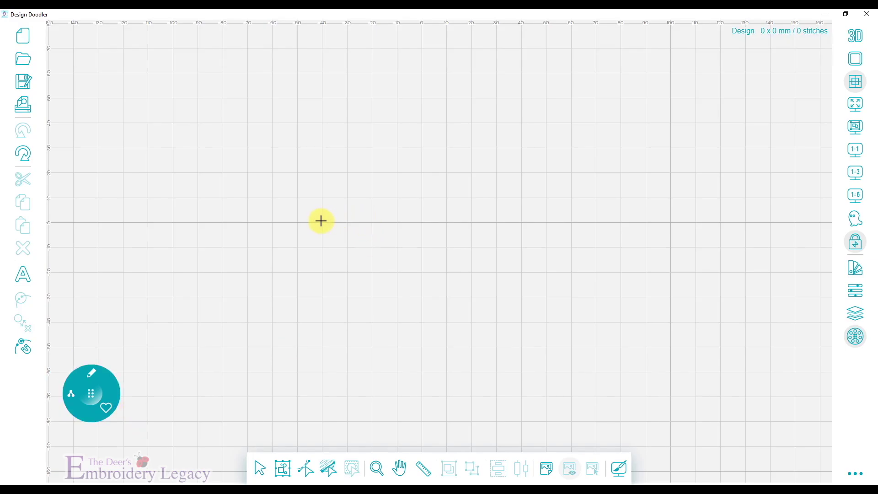
Drag out a 90.4 x 79.3 mm heart outline from the canvas centre and turn the grid off
drag(321, 221, 521, 221)
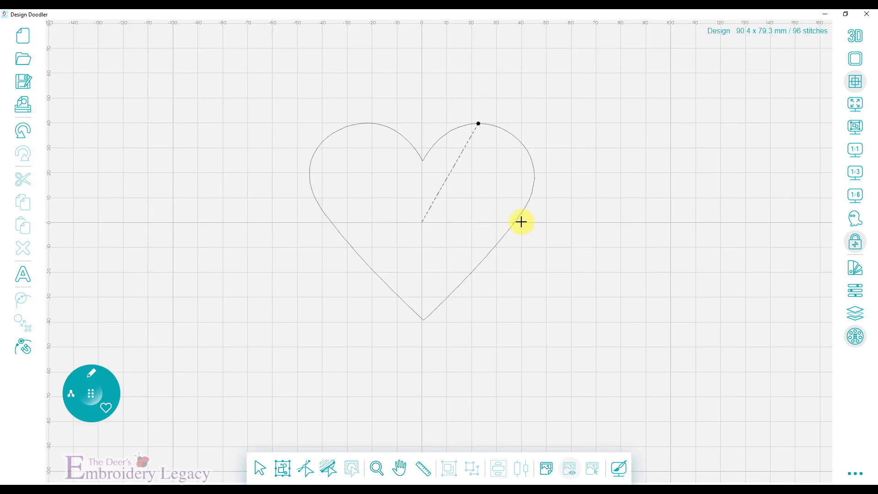
click(857, 83)
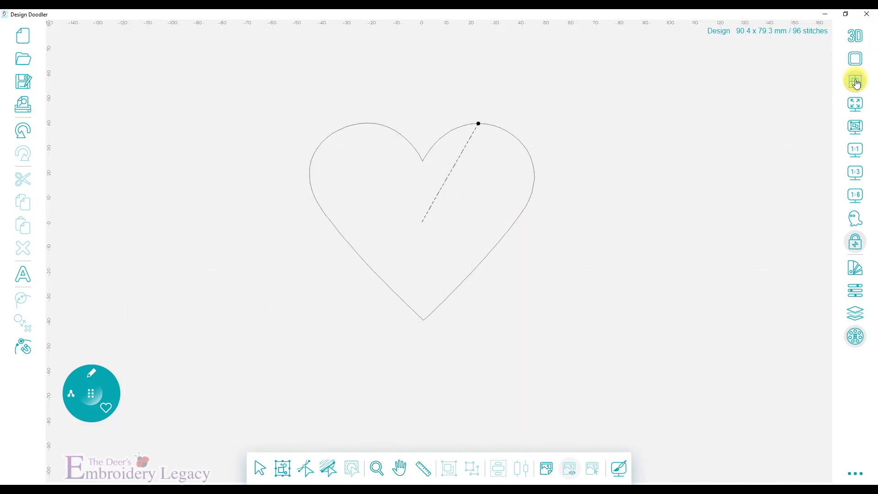
Turn on View Stitch Points from the '...' menu to show dots along the heart outline
click(853, 476)
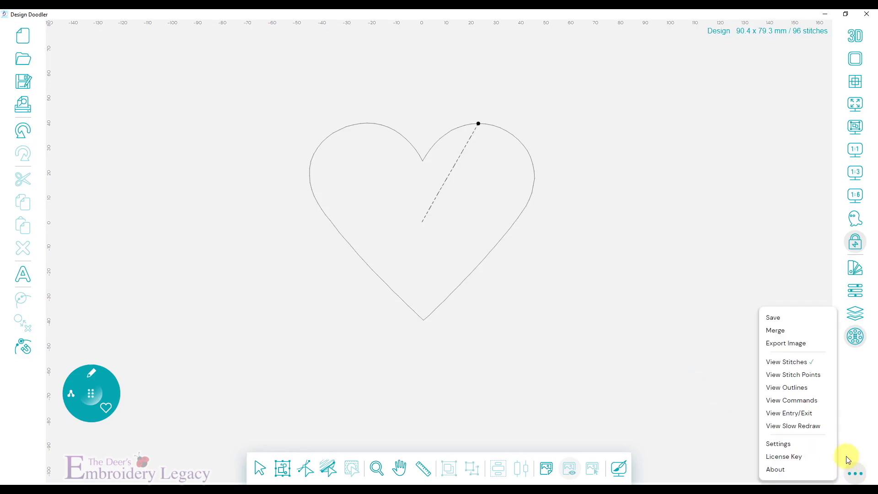
click(779, 379)
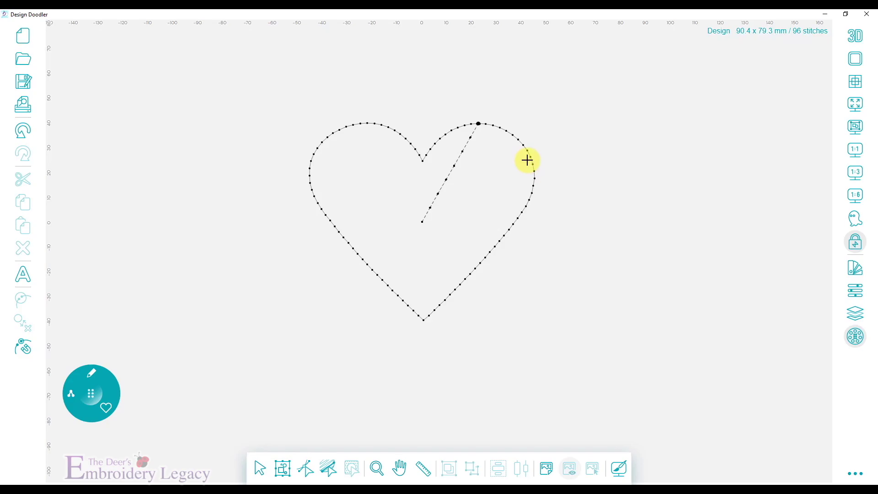
Switch to the Line shape with Snap to Anchors on and thread colour 3, Brother 800 Red
click(108, 410)
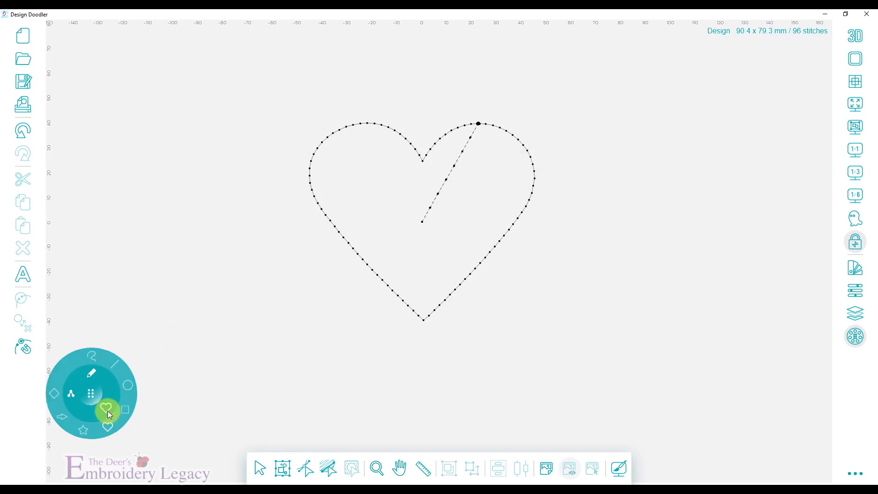
click(115, 365)
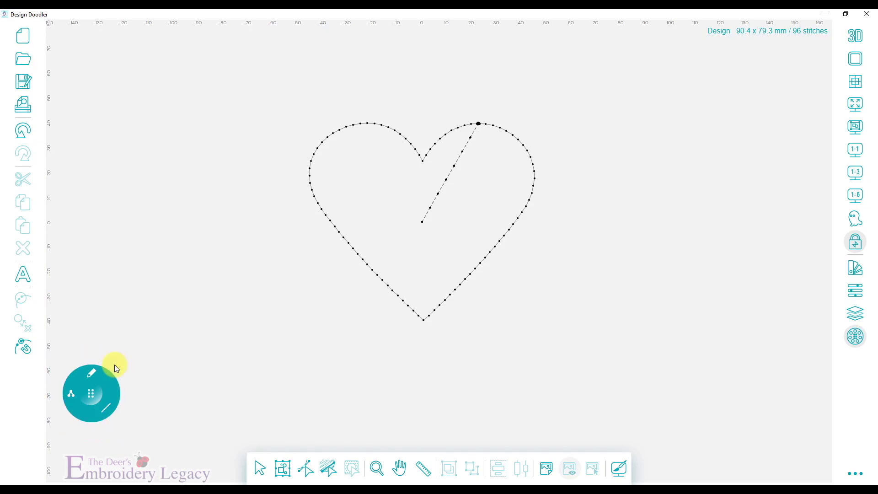
click(25, 351)
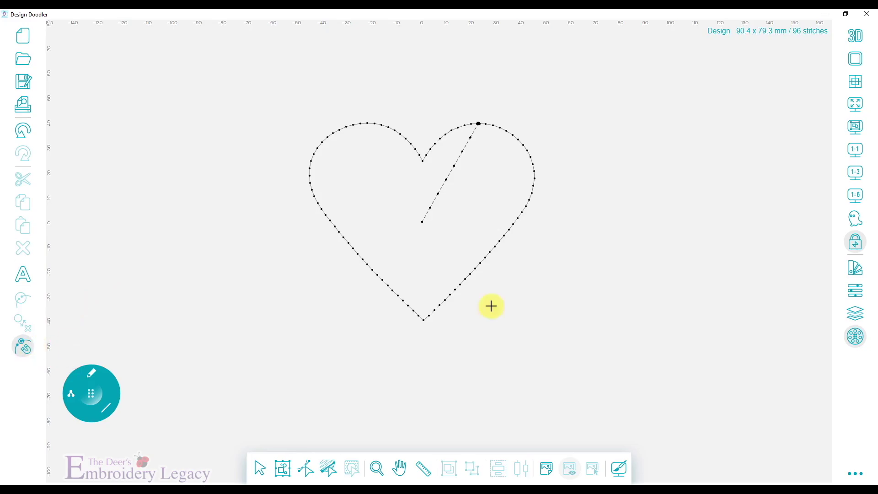
click(855, 267)
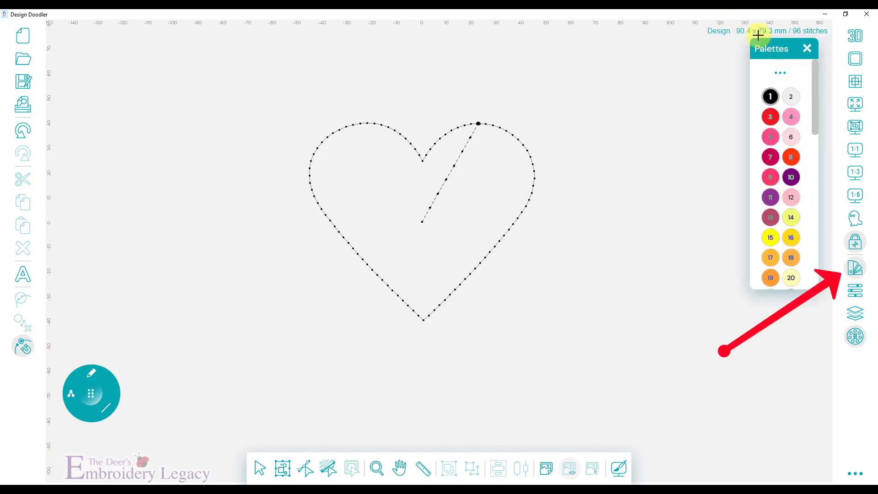
click(772, 118)
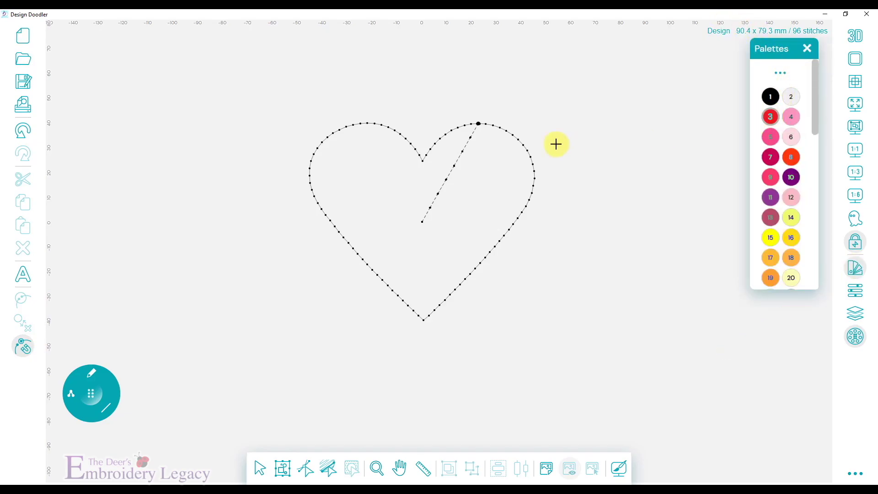
Chain red crossing lines between stitch points around the heart, reaching 483 stitches
click(504, 132)
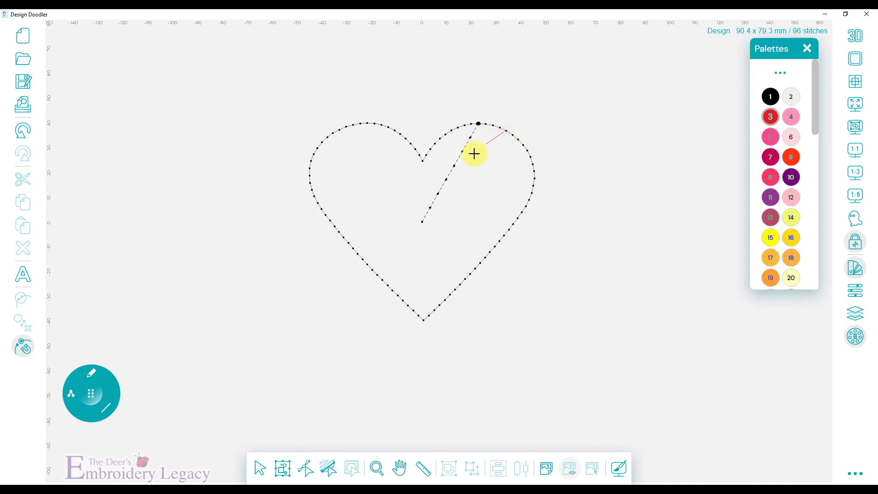
click(363, 258)
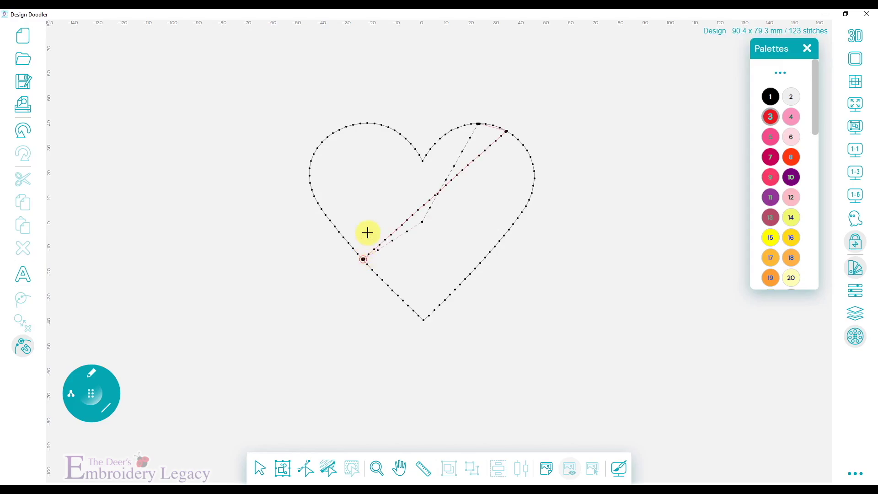
click(374, 122)
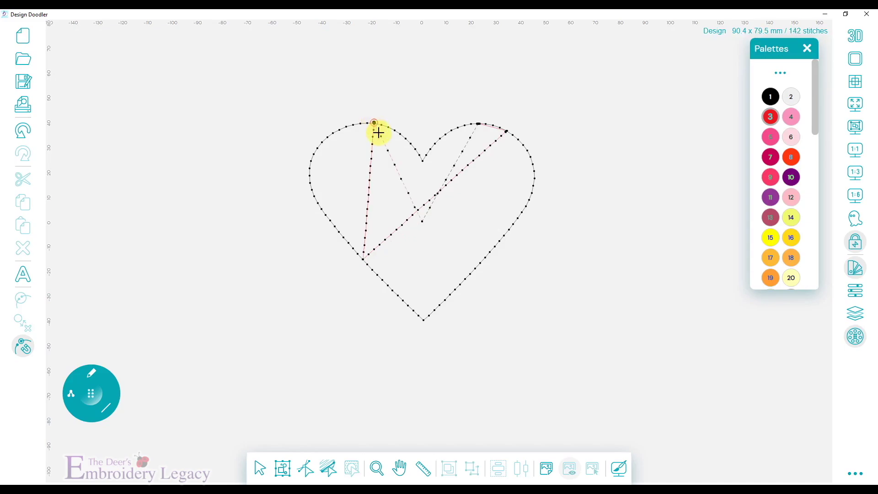
click(465, 278)
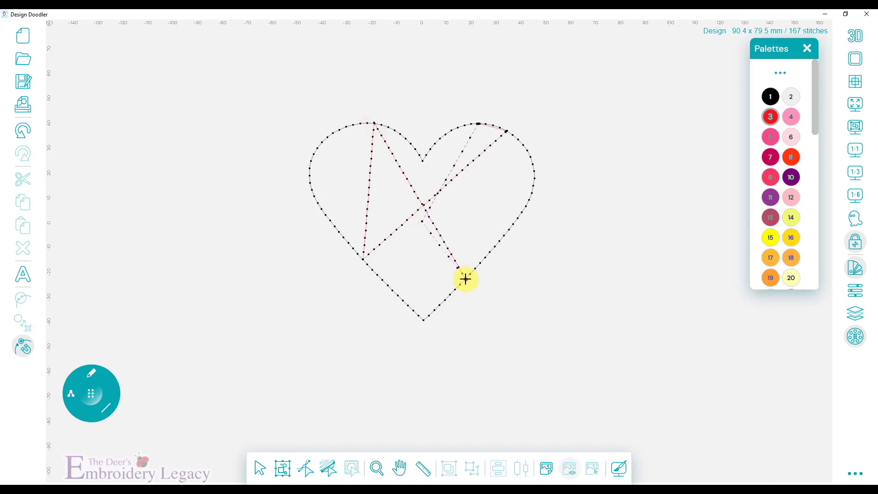
click(311, 161)
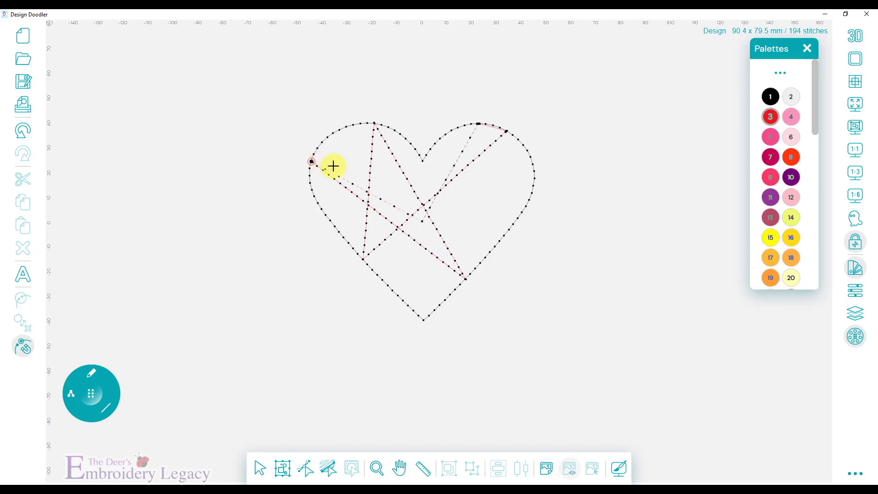
click(535, 179)
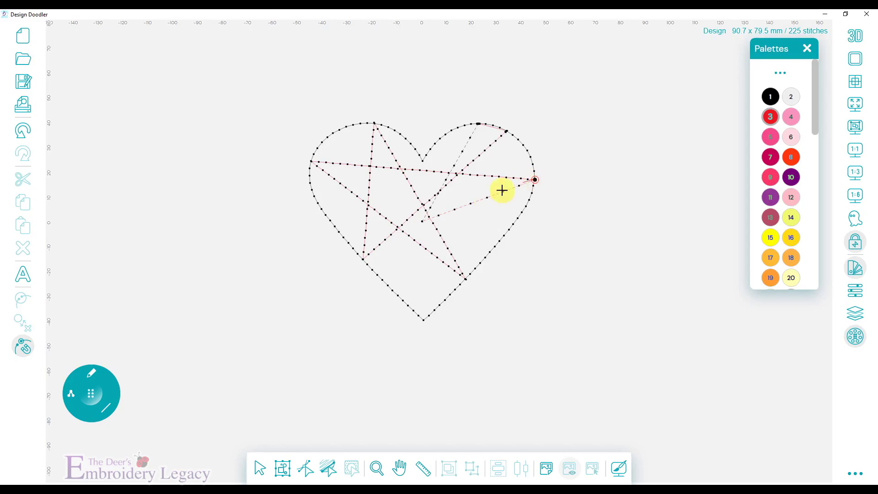
click(382, 280)
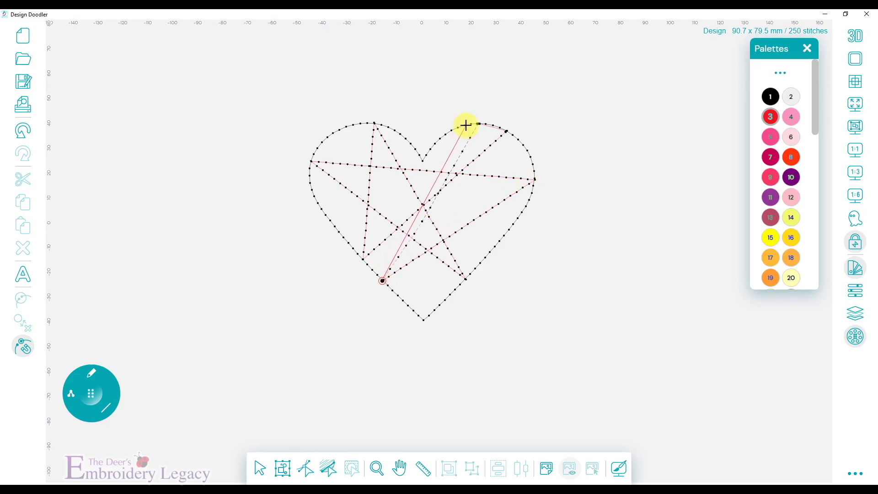
click(466, 126)
click(480, 263)
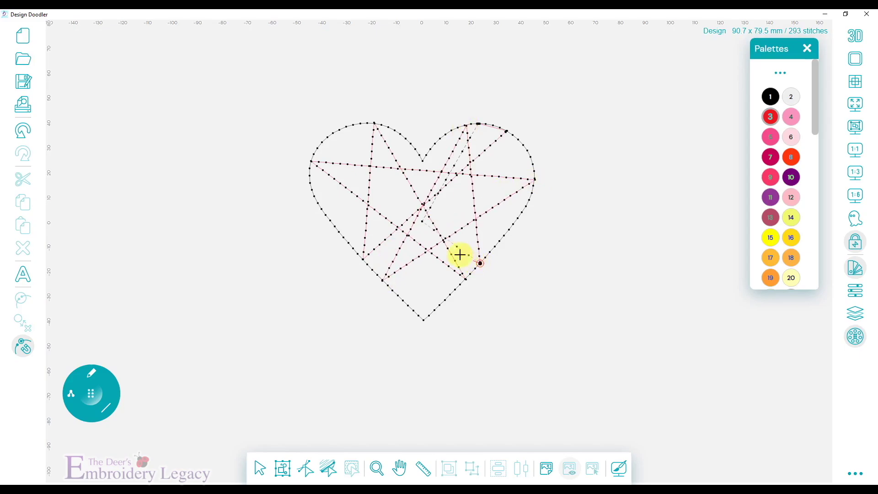
click(311, 190)
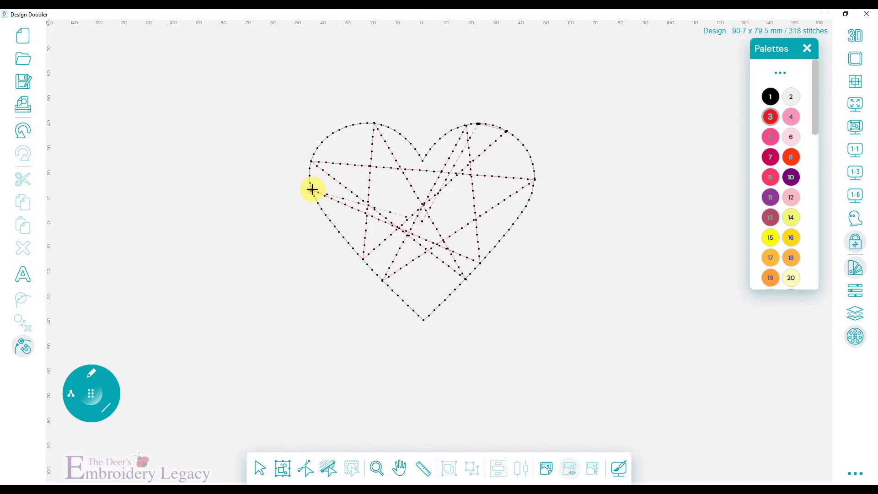
click(531, 157)
click(340, 232)
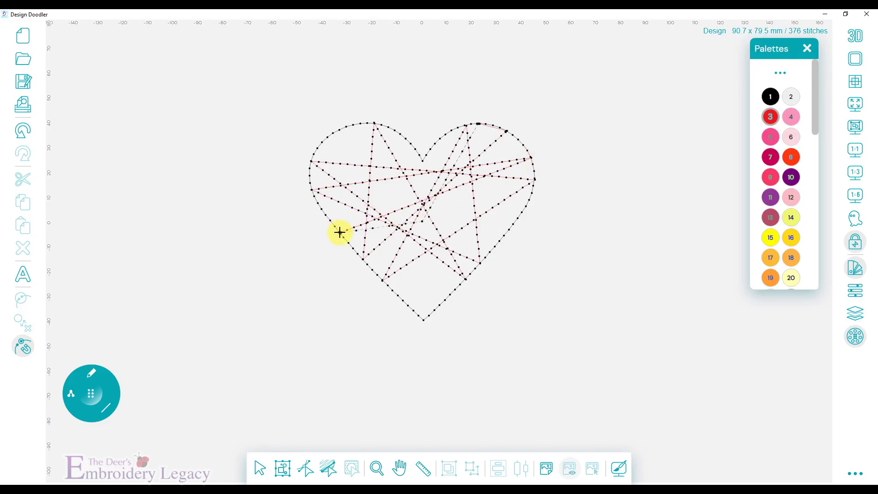
click(347, 127)
click(447, 301)
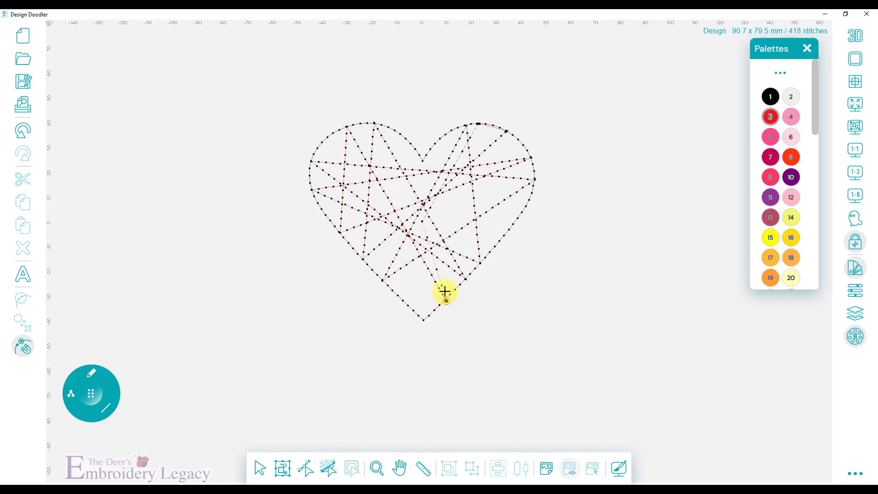
click(451, 130)
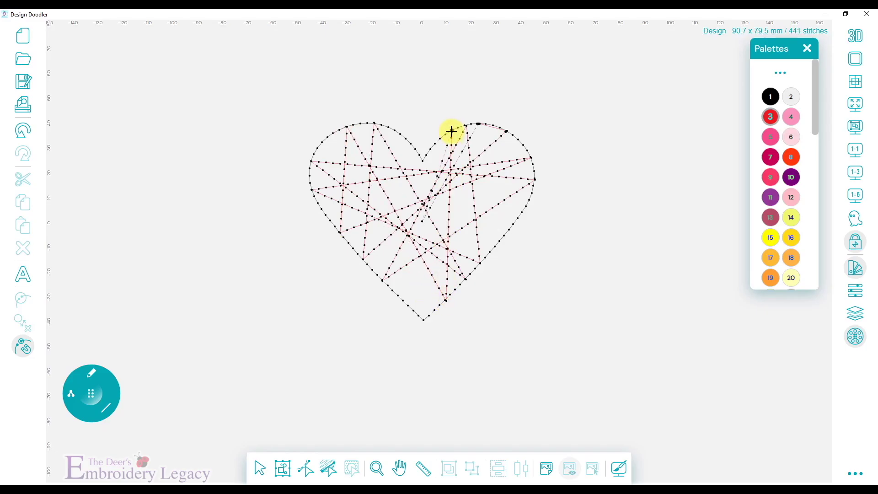
click(514, 224)
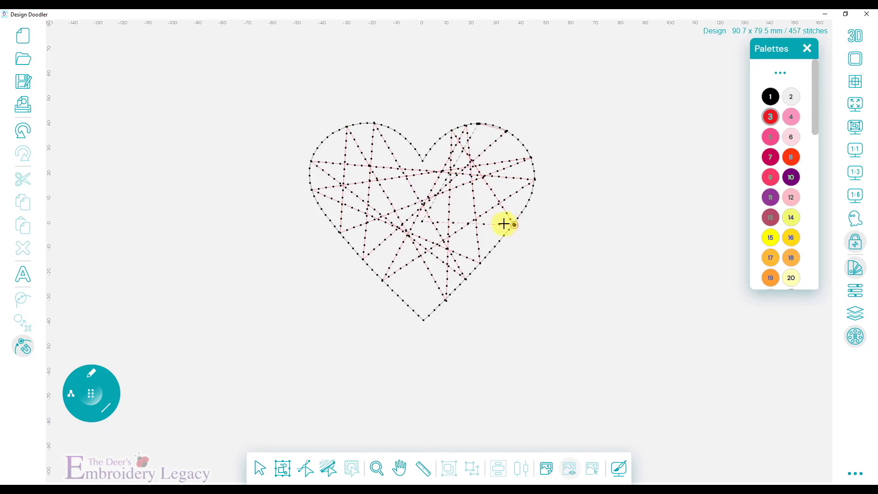
click(320, 209)
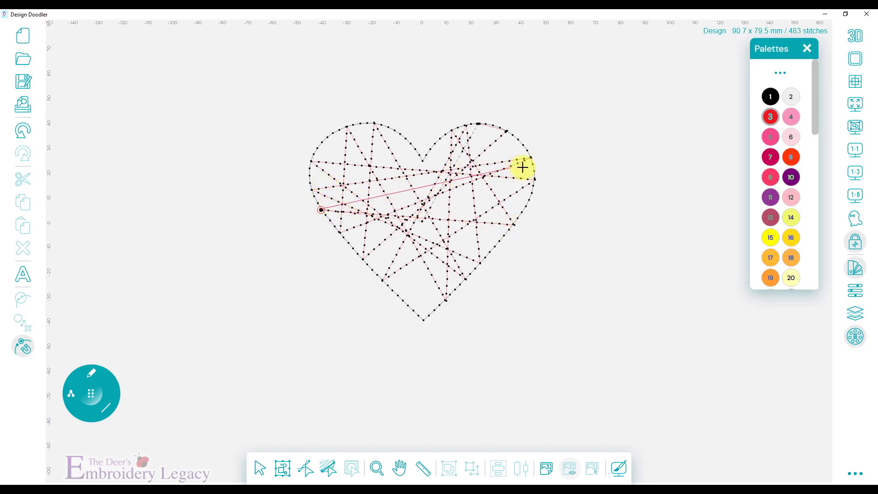
Add a first batch of red lines between the right edge, lobes, bottom tip and left edge
click(529, 202)
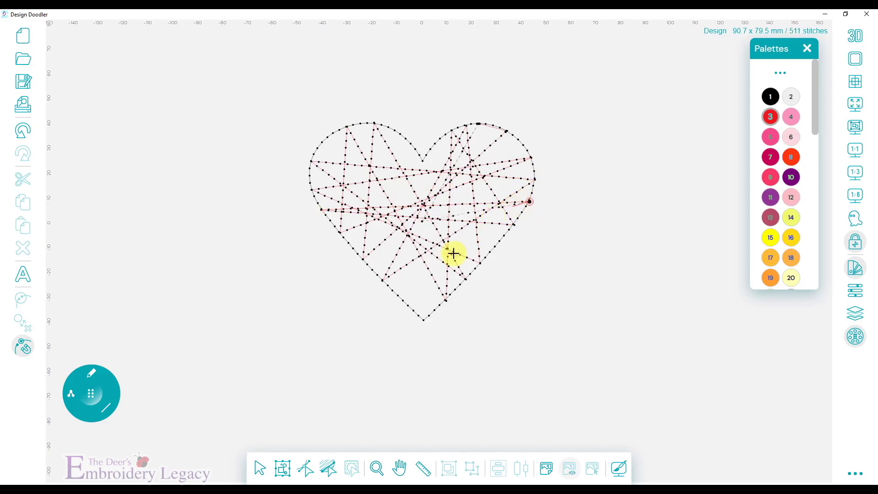
click(404, 301)
click(440, 139)
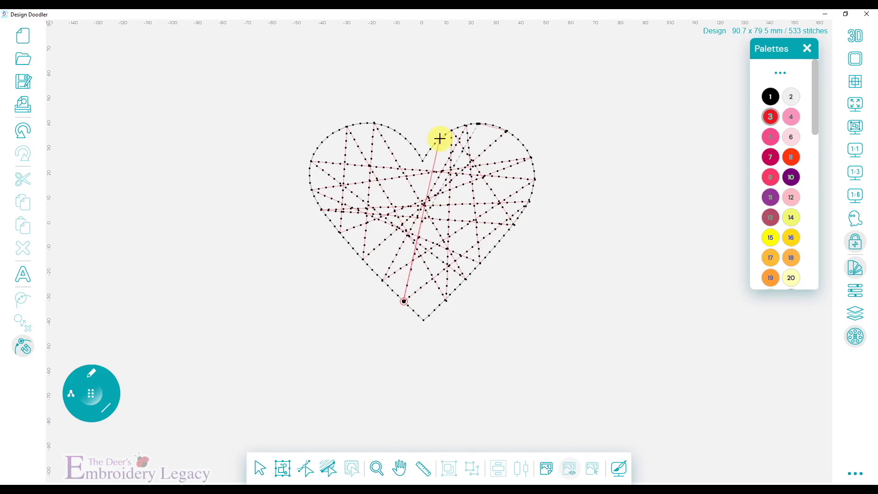
click(500, 240)
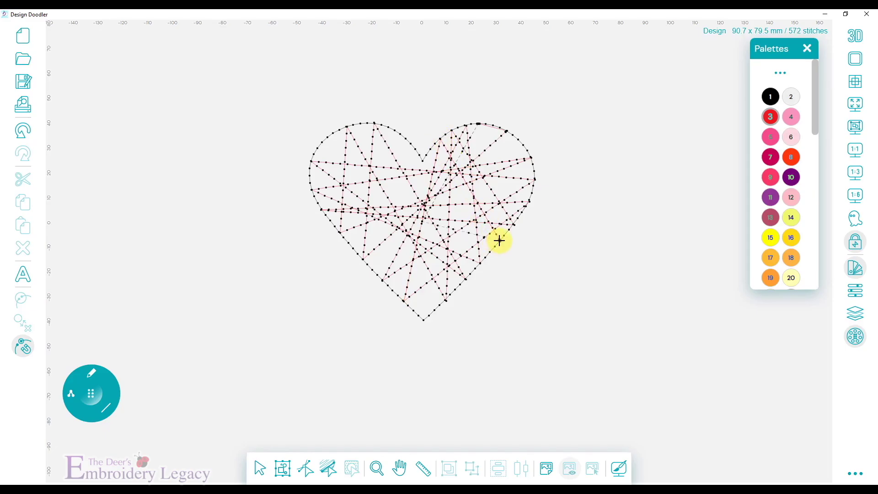
click(331, 221)
click(327, 135)
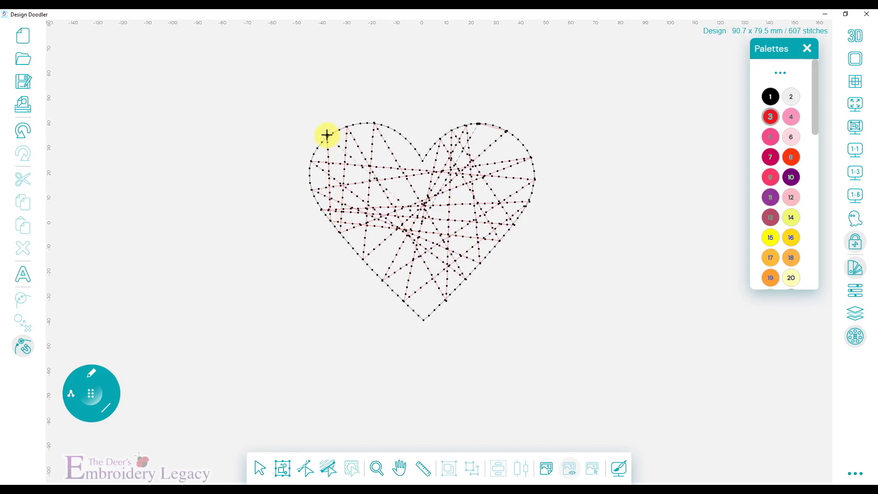
click(439, 303)
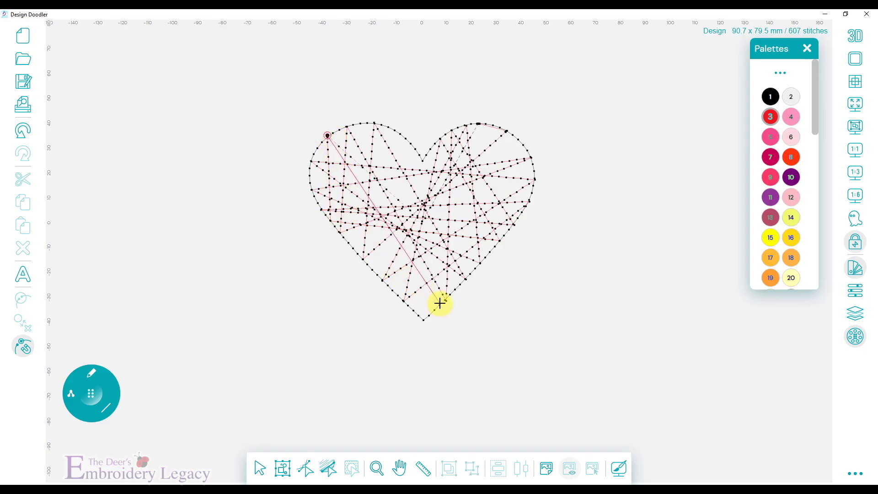
click(392, 290)
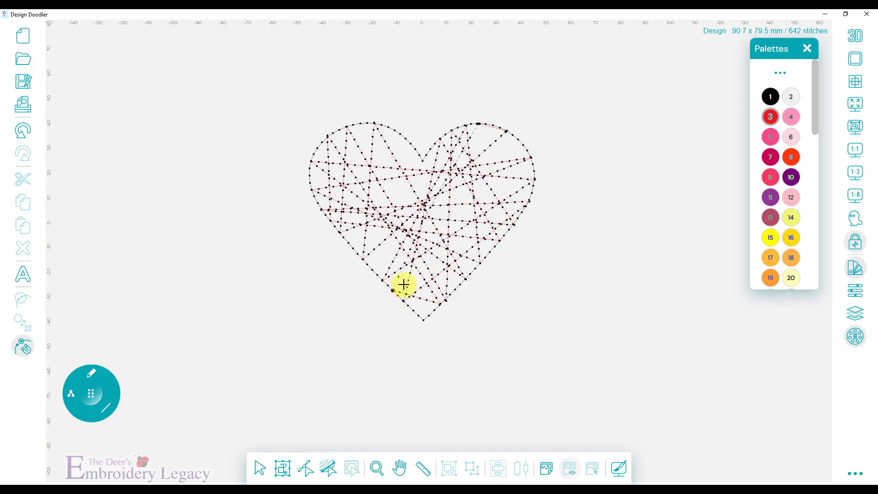
click(524, 145)
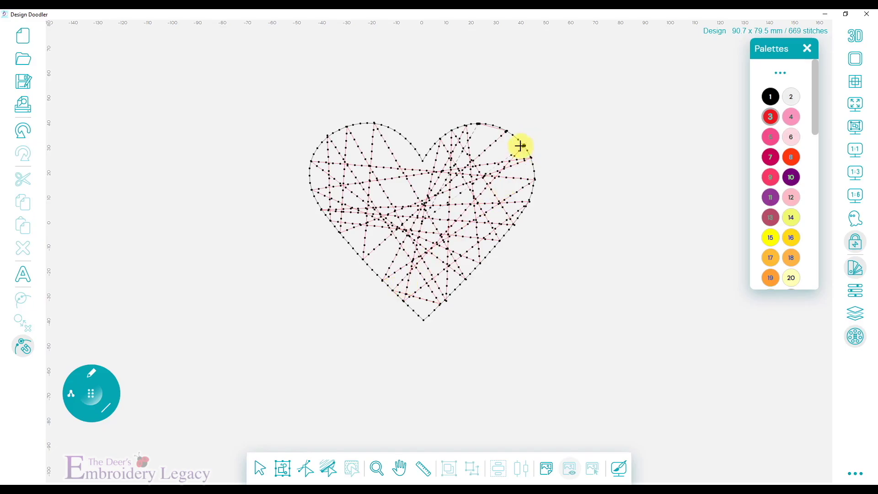
click(348, 243)
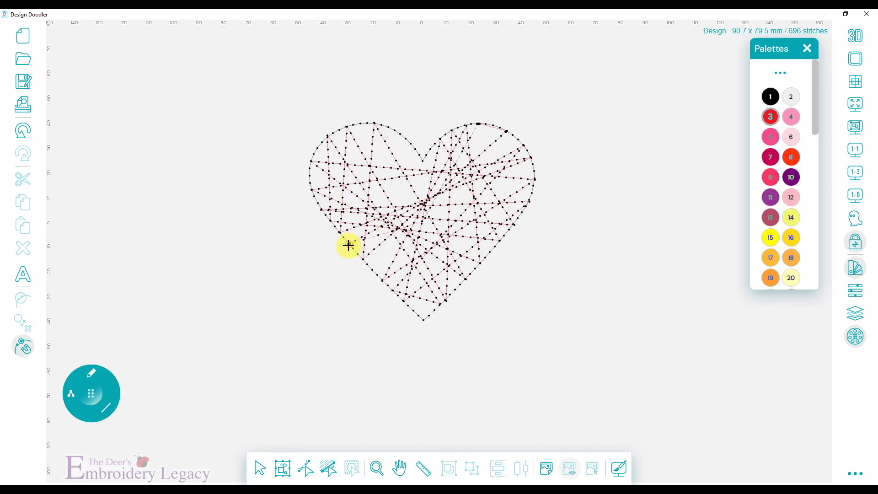
Start a new chain from the left edge and keep crossing the heart until it reaches 1242 stitches
click(348, 245)
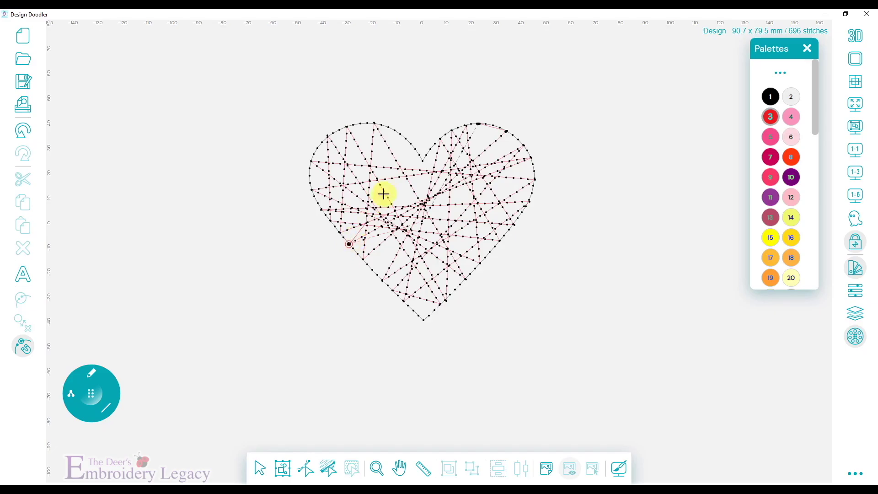
click(410, 143)
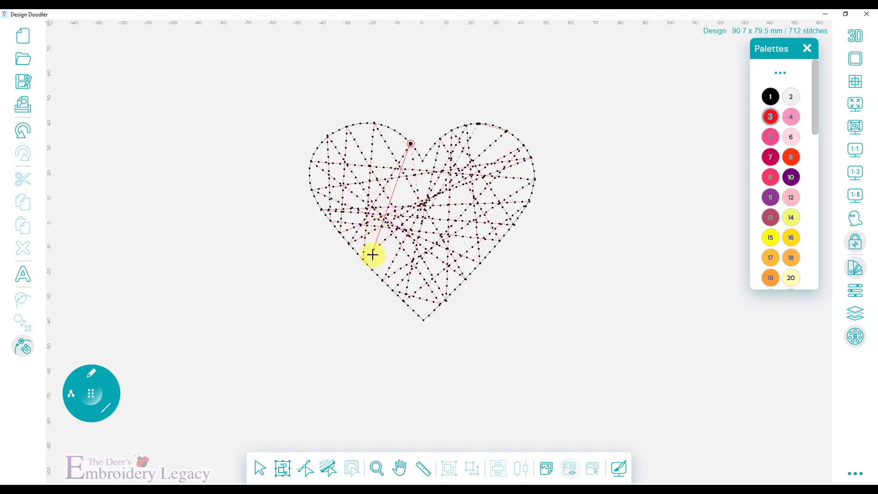
click(373, 270)
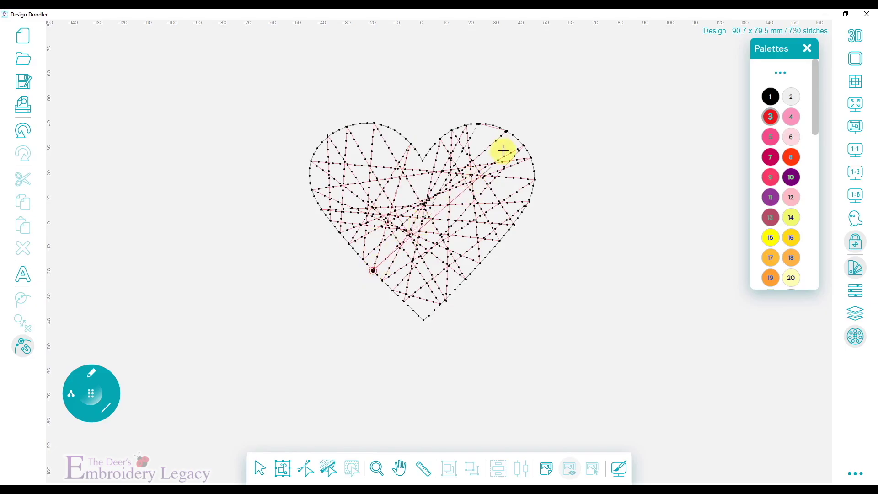
click(513, 133)
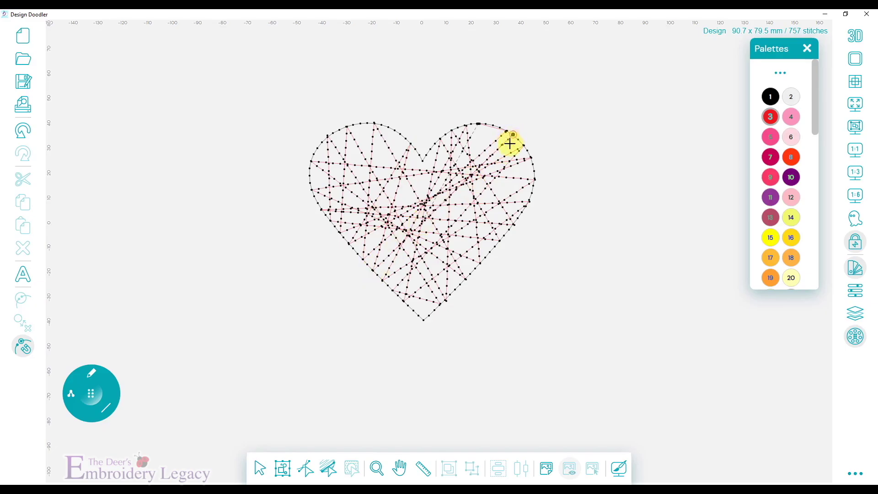
click(488, 254)
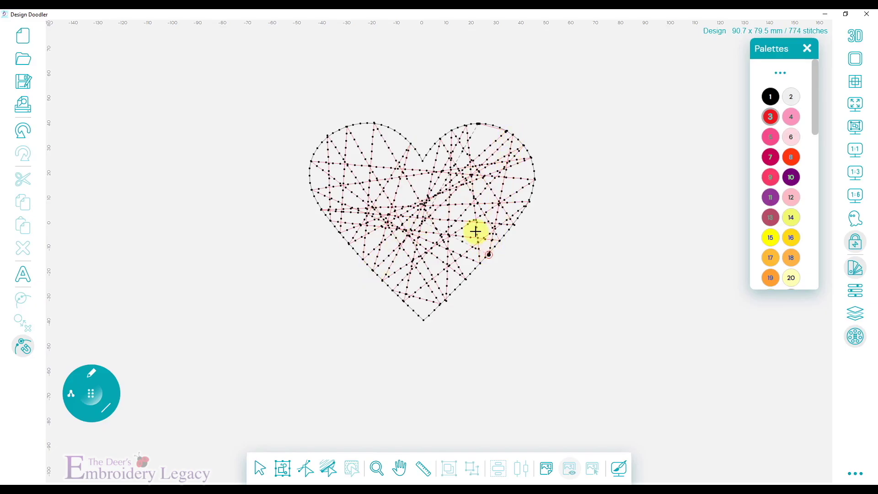
click(361, 124)
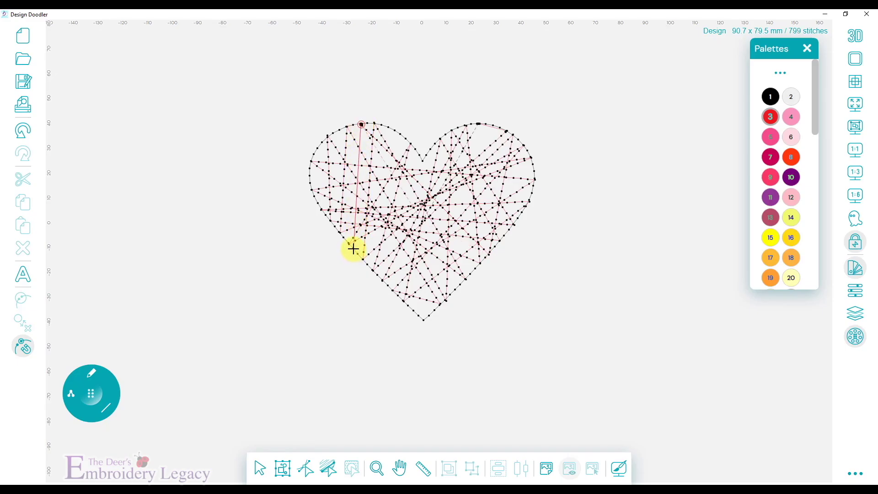
click(534, 171)
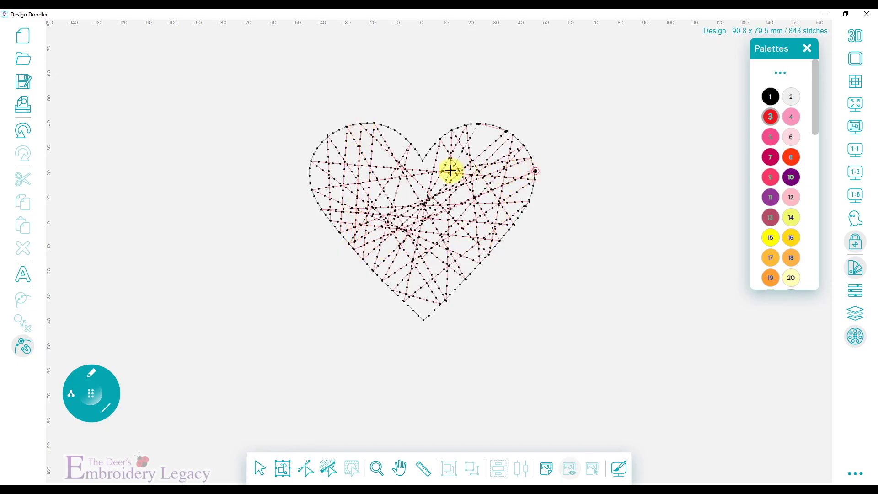
click(314, 196)
click(400, 135)
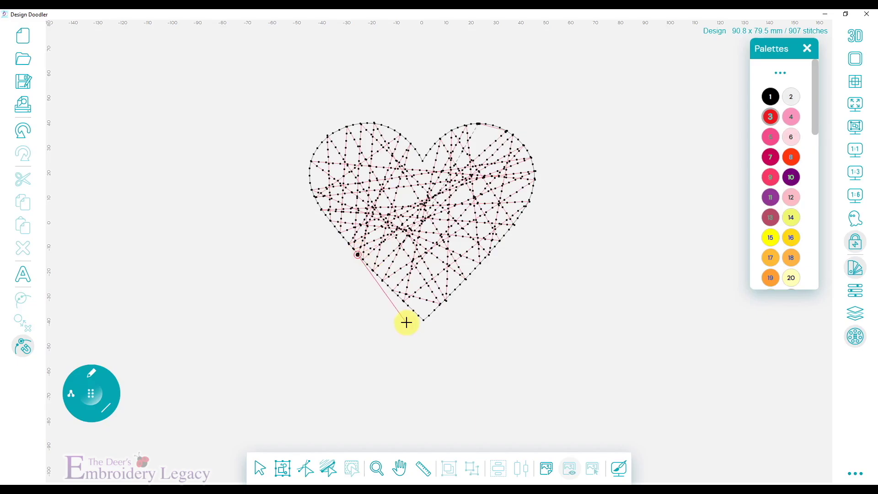
click(435, 310)
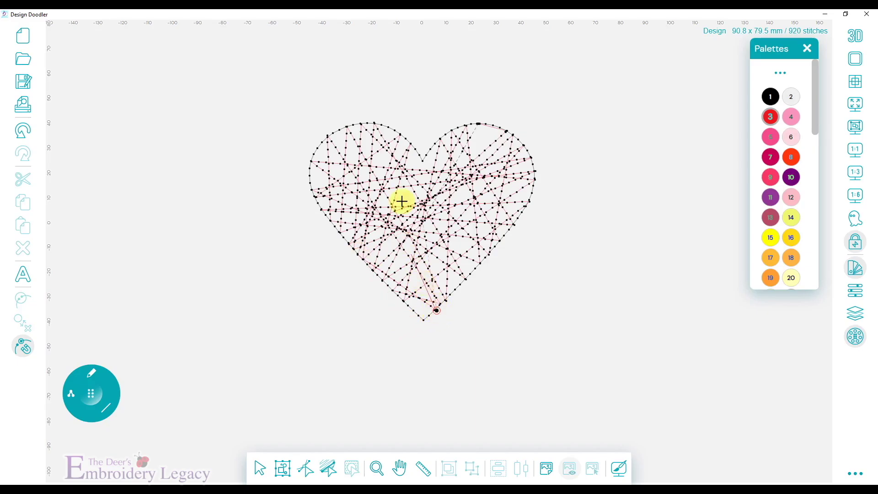
click(393, 130)
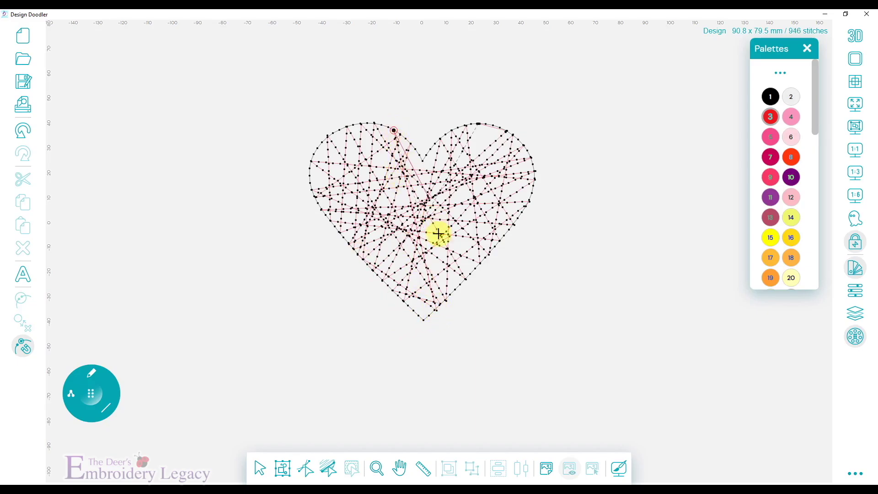
click(459, 285)
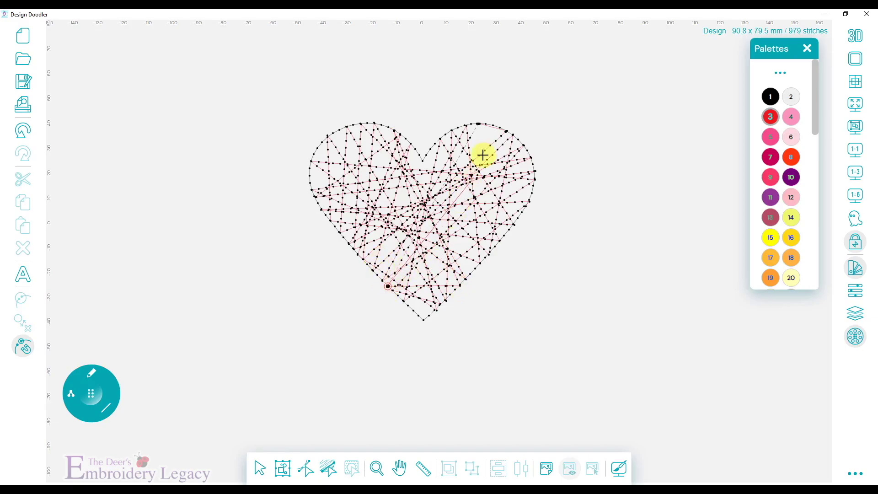
click(494, 126)
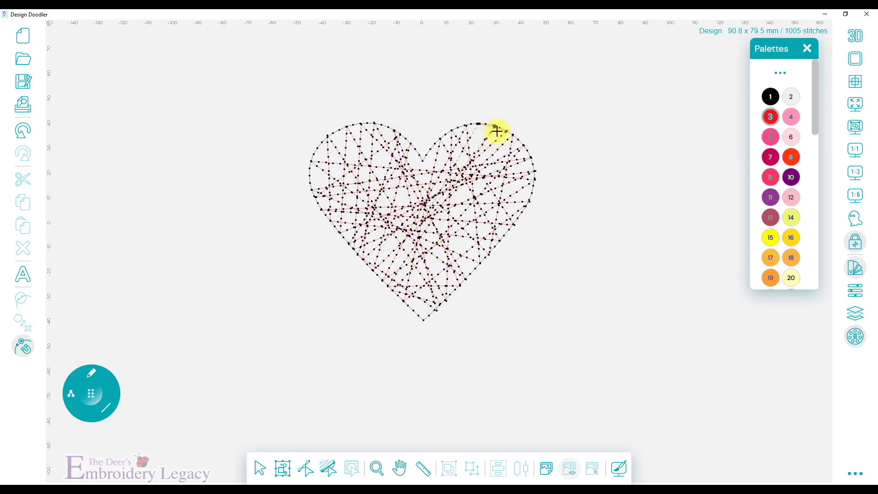
click(423, 319)
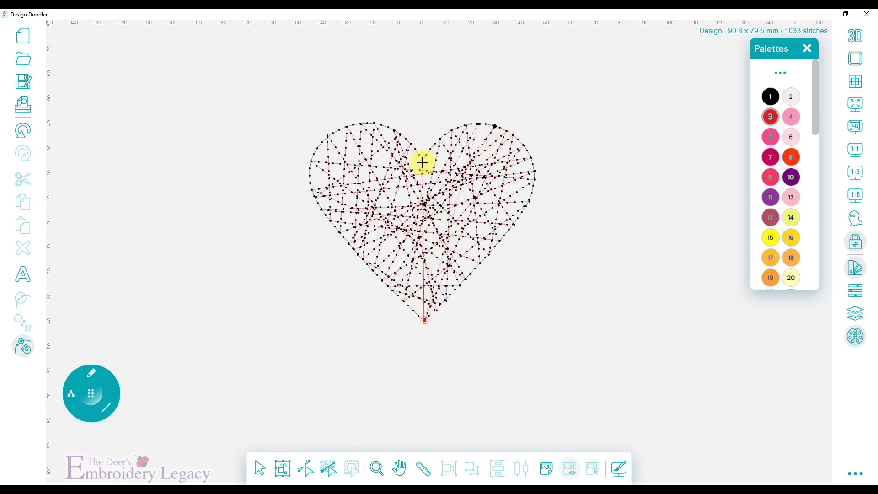
click(319, 148)
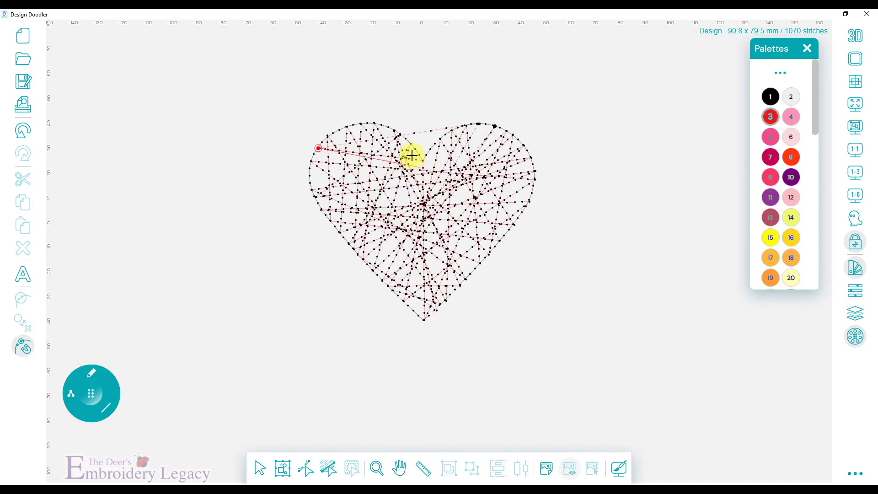
click(406, 138)
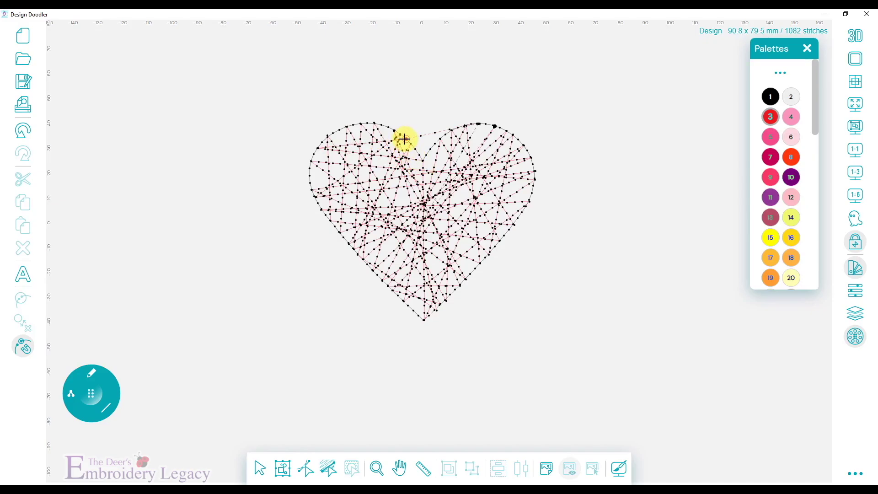
click(344, 238)
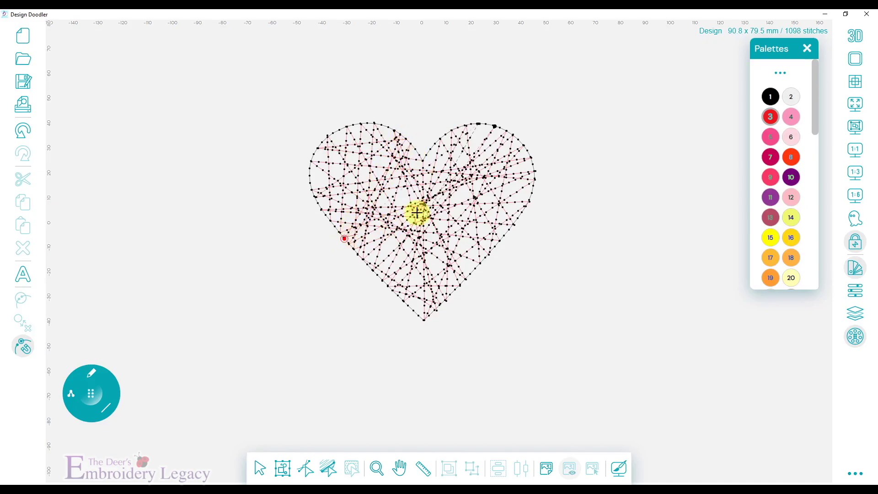
click(526, 149)
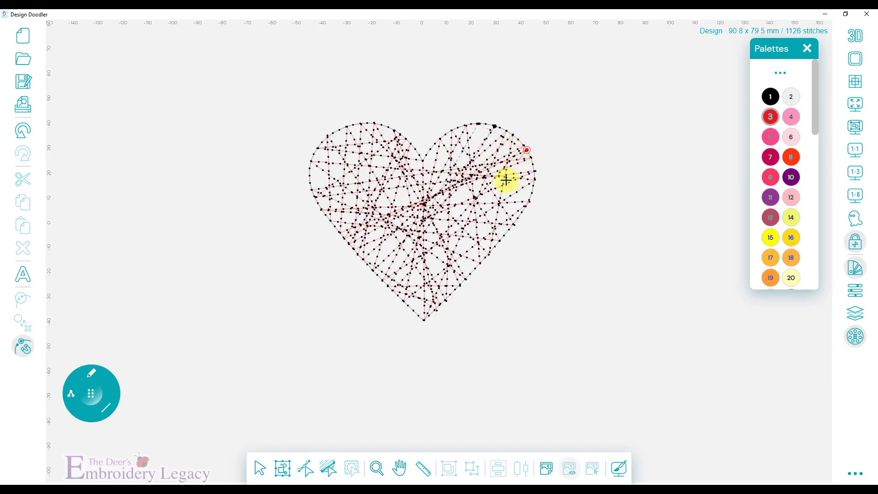
click(476, 270)
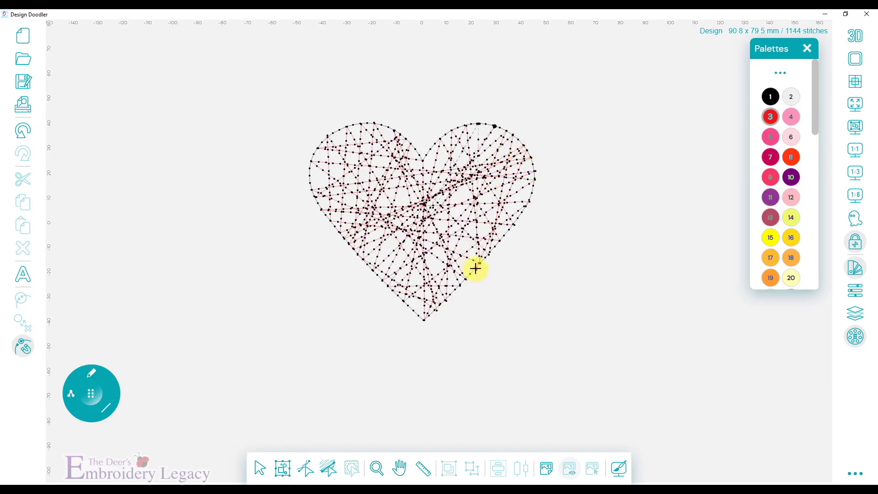
click(311, 176)
click(532, 194)
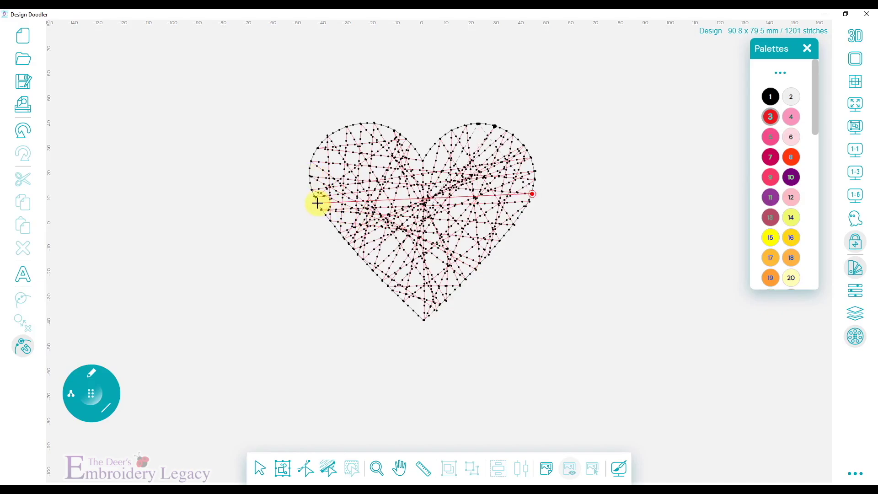
click(318, 202)
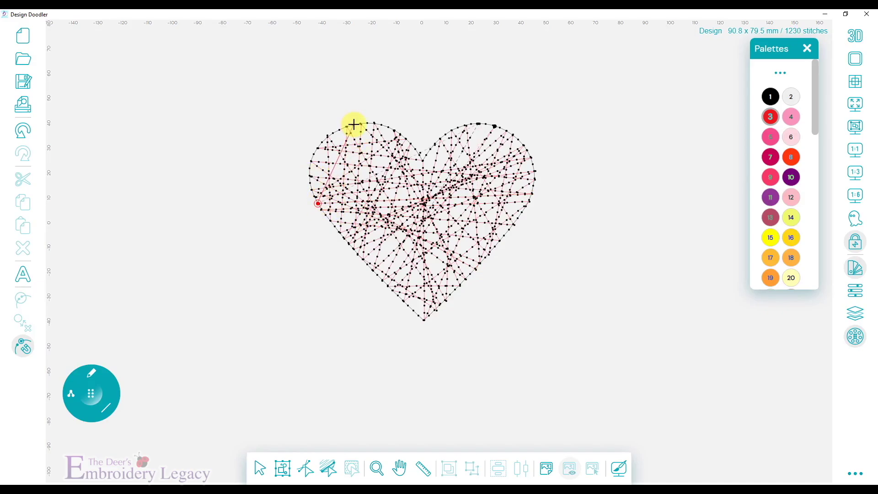
Lay more red straight lines between edge points, lobe tops and the bottom tip, reaching 1690 stitches
click(368, 266)
click(507, 230)
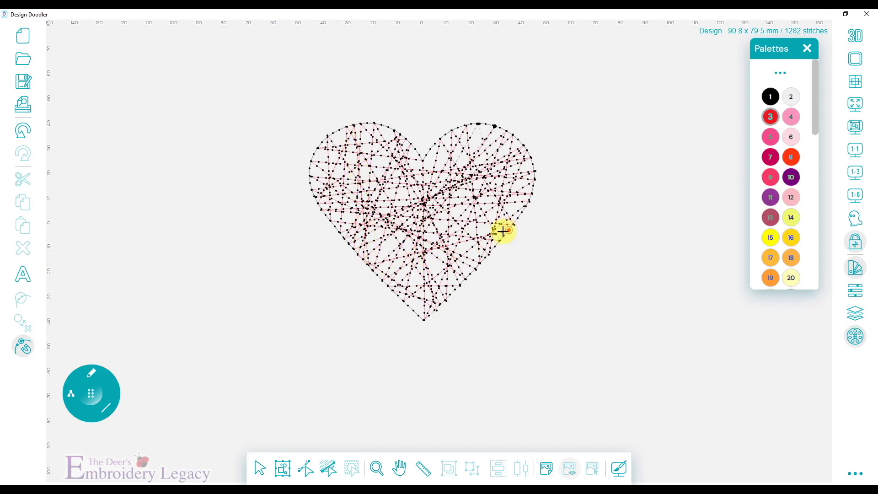
click(399, 295)
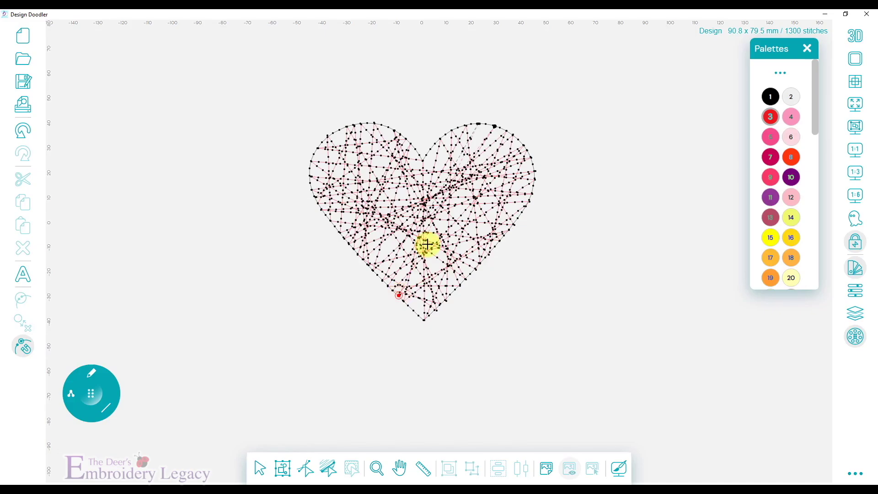
click(501, 128)
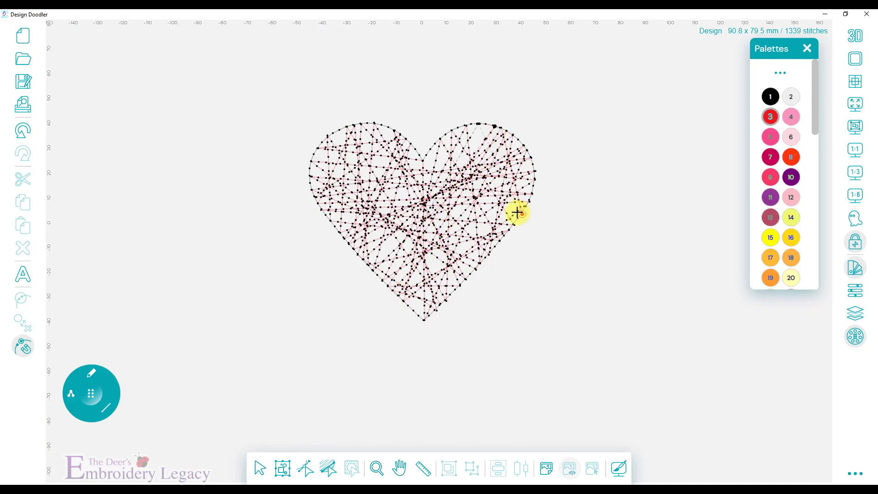
click(321, 142)
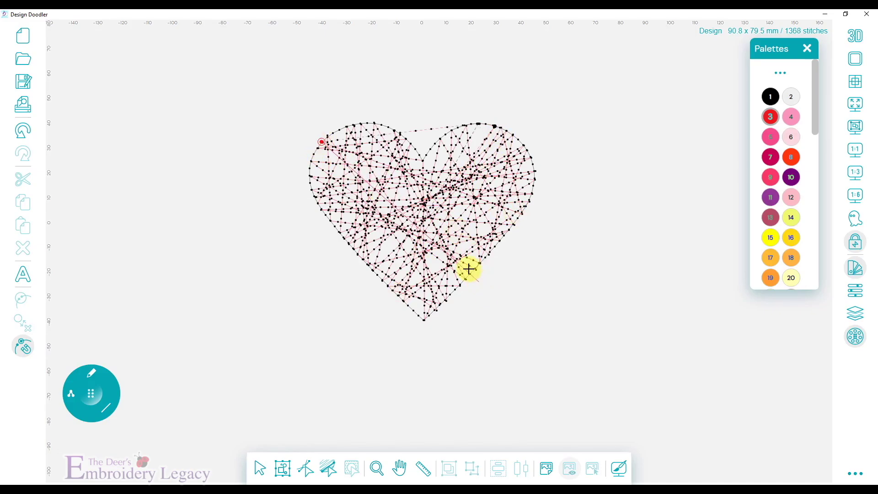
click(377, 275)
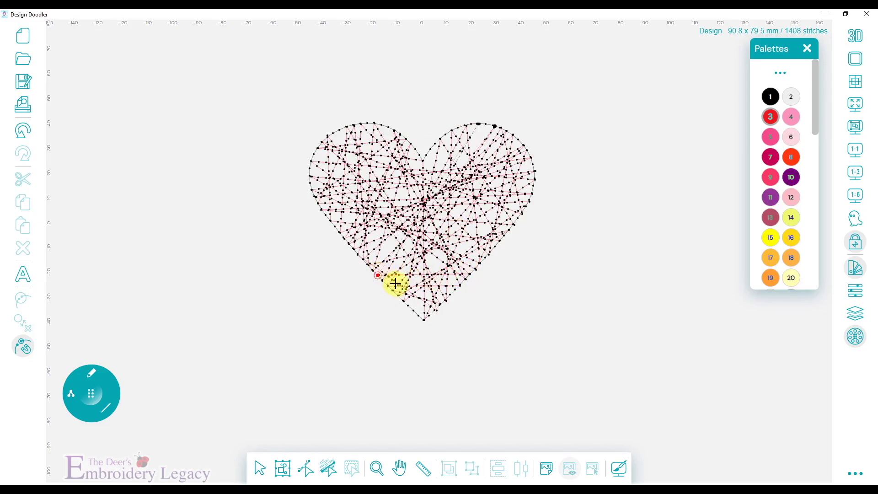
click(407, 305)
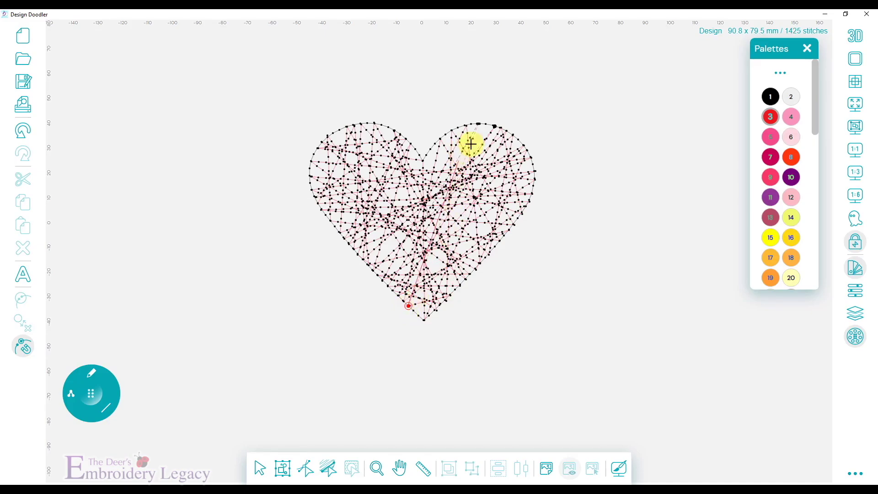
click(484, 121)
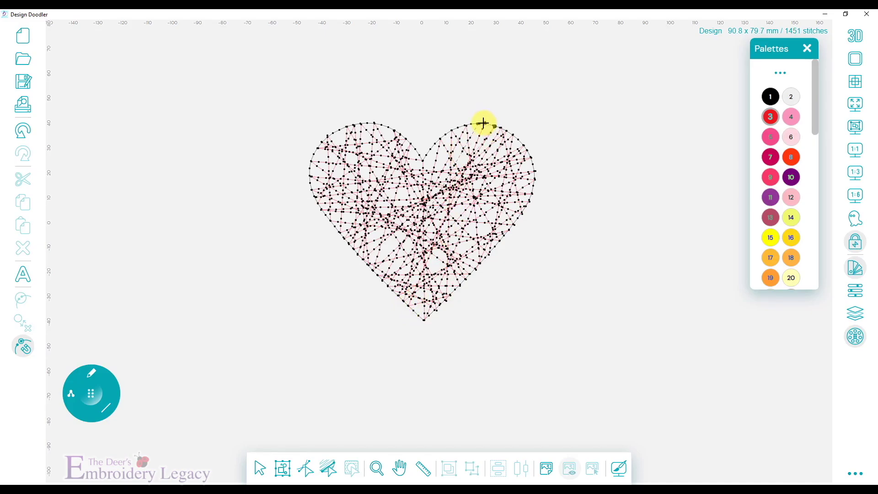
click(414, 312)
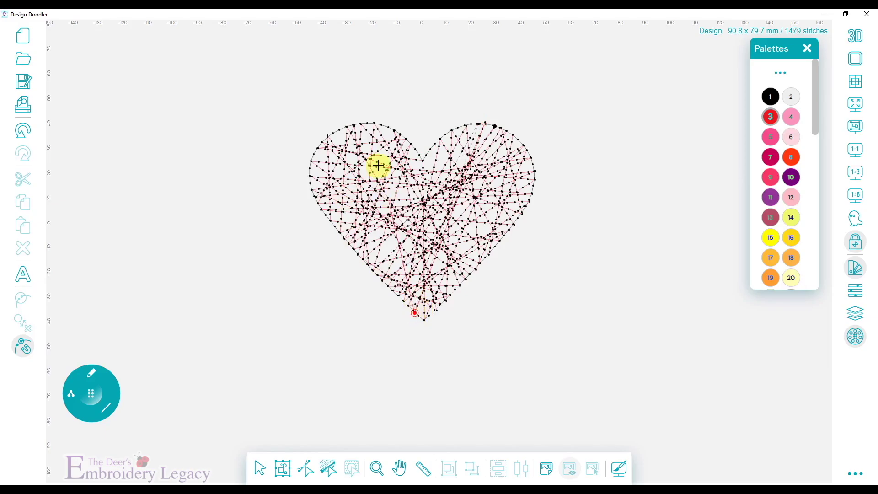
click(380, 124)
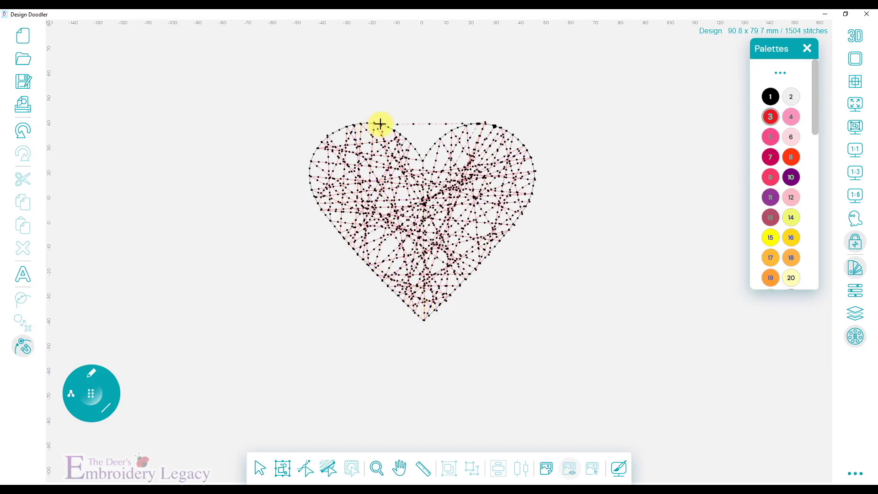
click(313, 154)
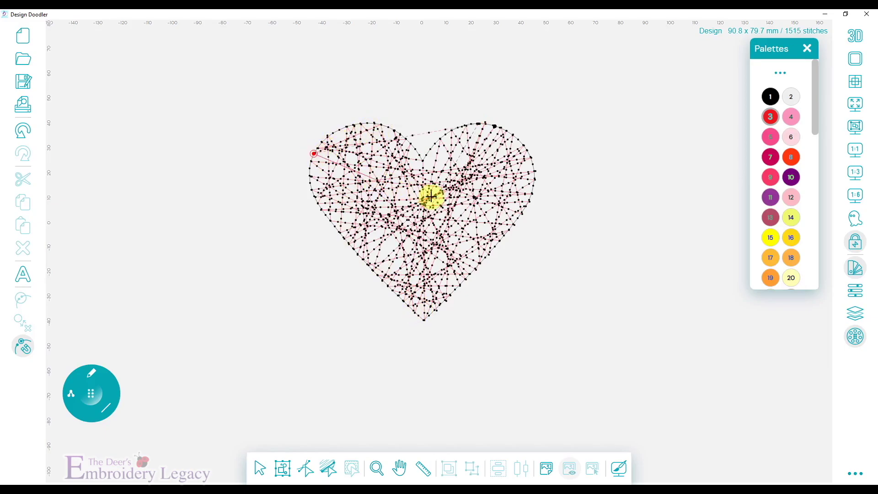
click(518, 220)
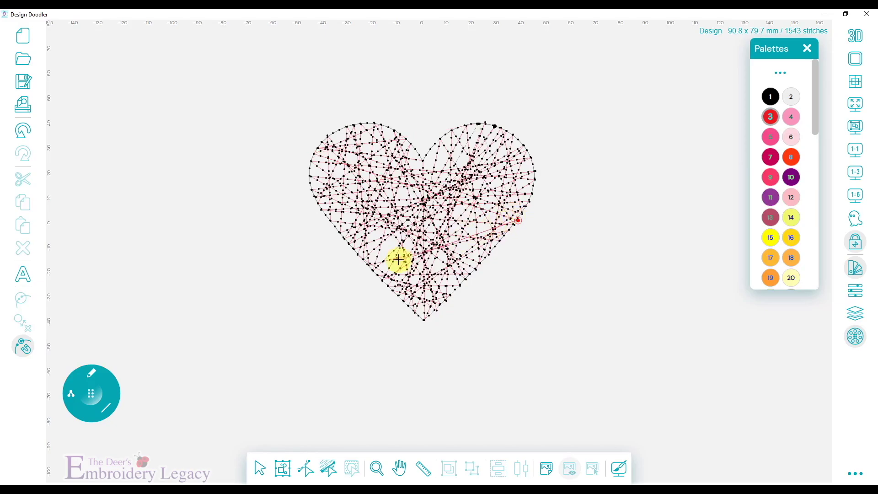
click(326, 216)
click(519, 138)
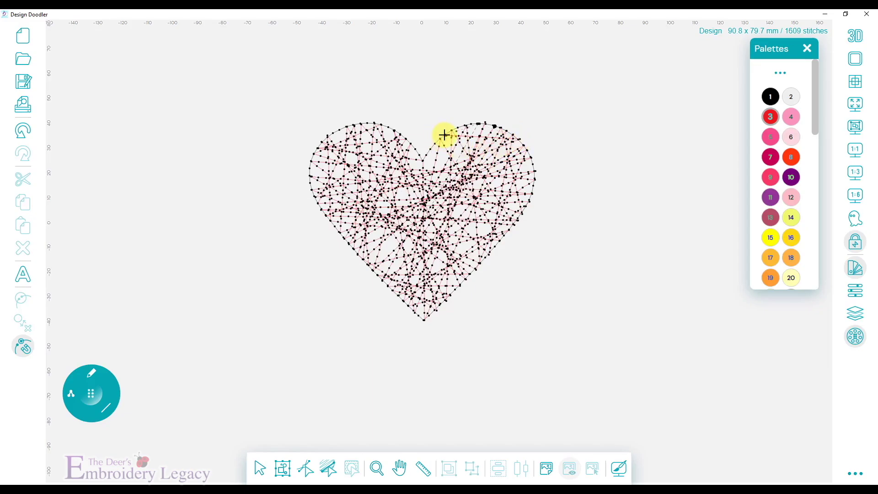
click(494, 247)
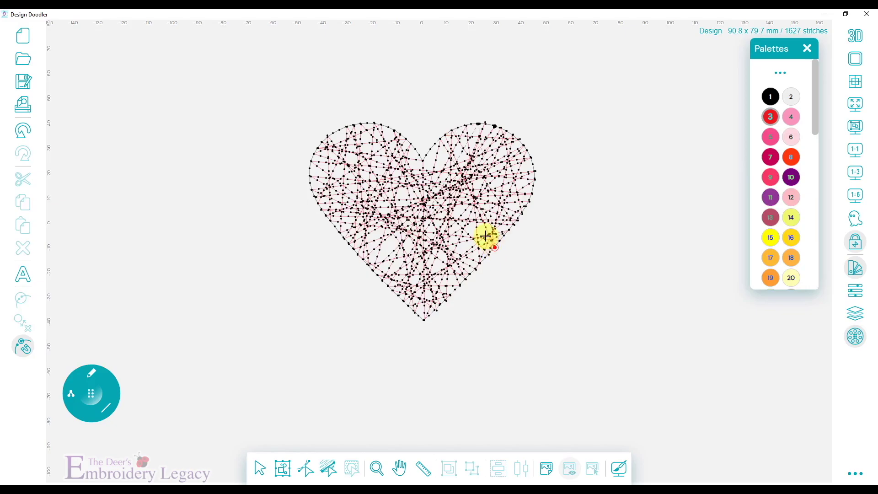
click(430, 149)
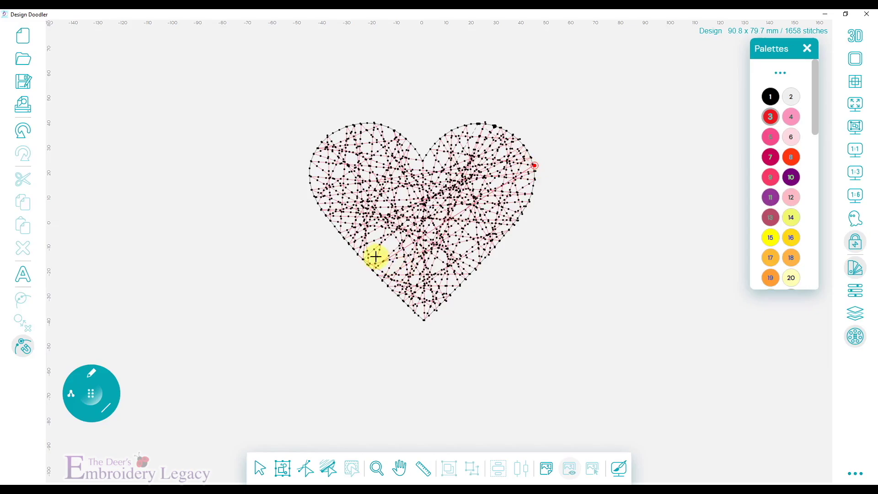
click(309, 187)
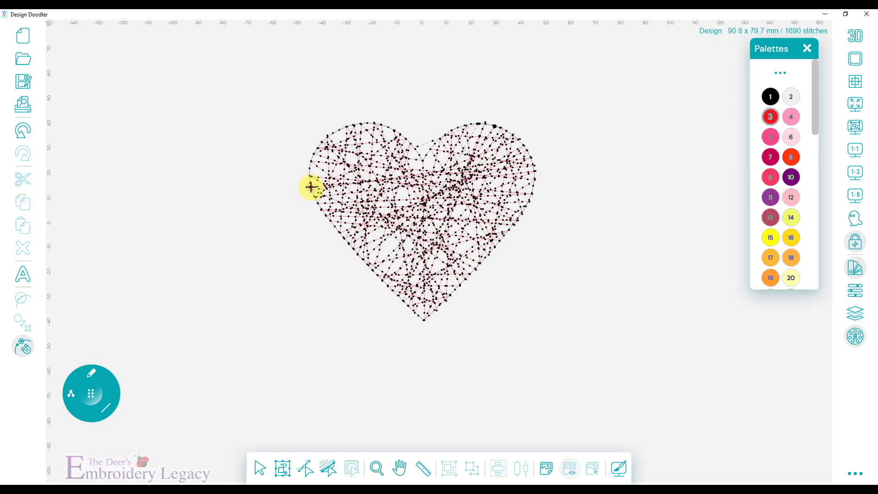
Undo the last line, then stitch new lines from the right edge to the left side, reaching 1809 stitches
click(22, 132)
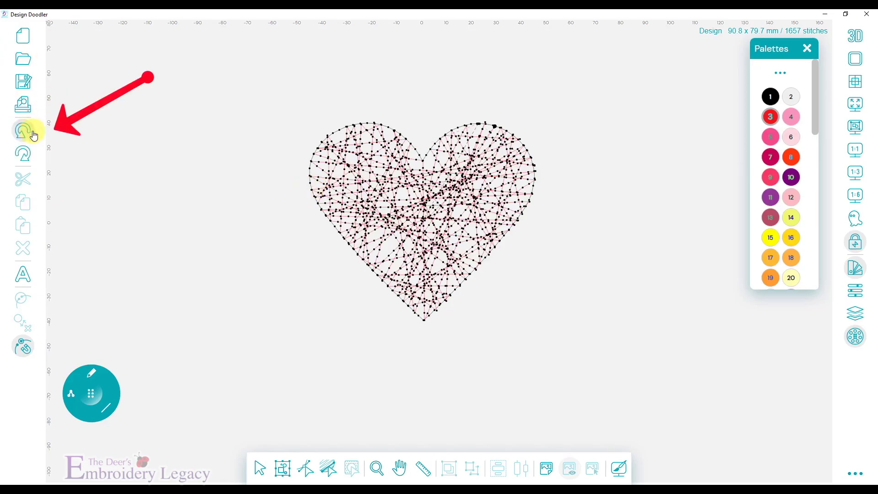
click(534, 165)
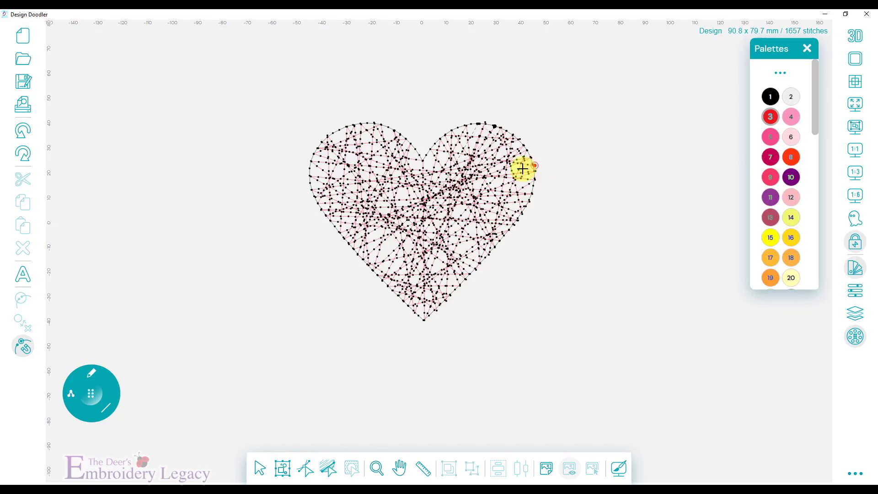
click(309, 183)
click(532, 185)
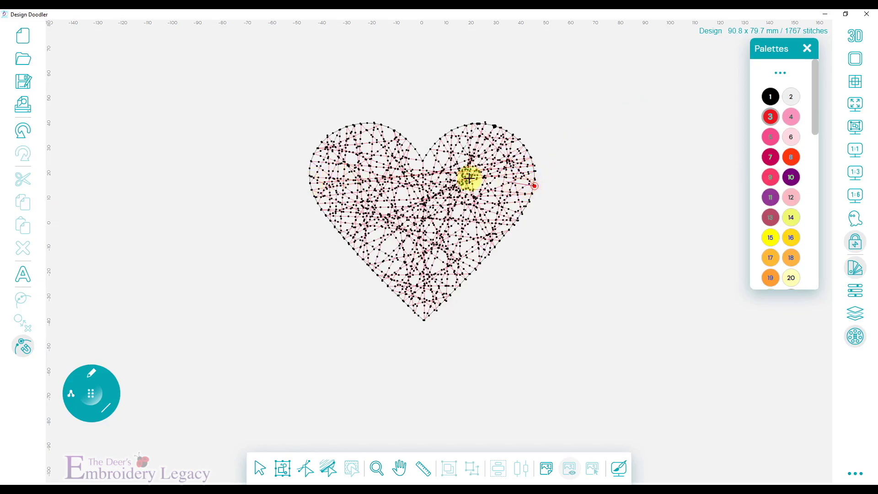
click(363, 261)
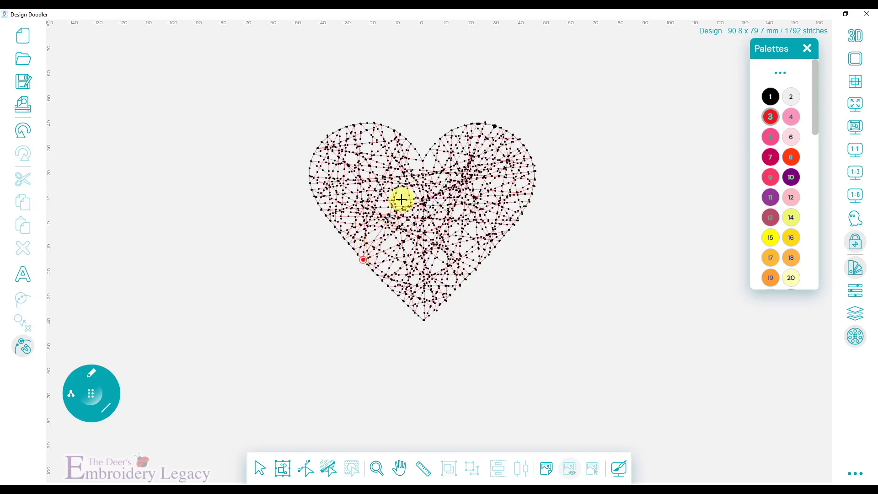
click(415, 148)
Turn on the 3D realistic thread preview of the 1809-stitch heart
click(856, 37)
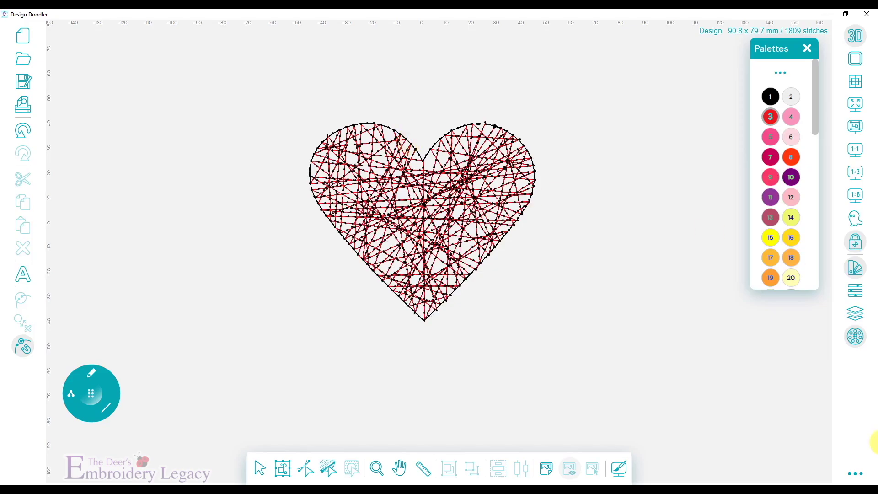
Delete the Brother 900 Black outline layer in Sequence View
click(857, 316)
click(805, 93)
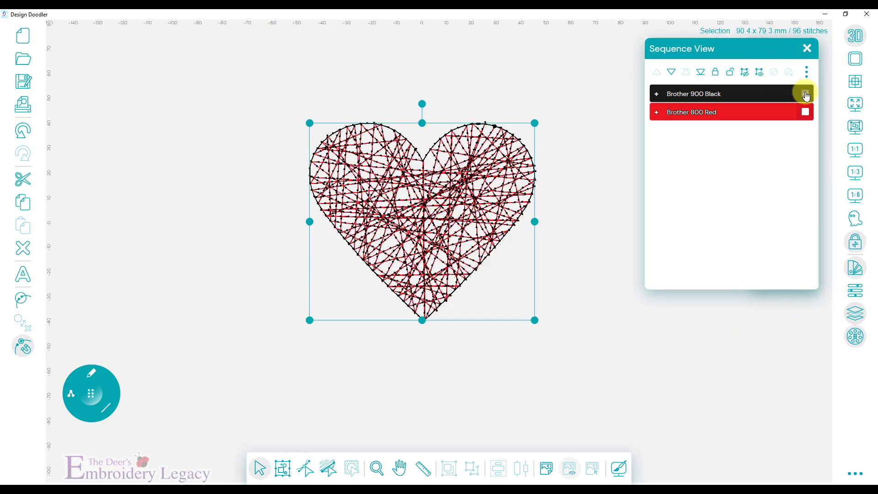
click(21, 254)
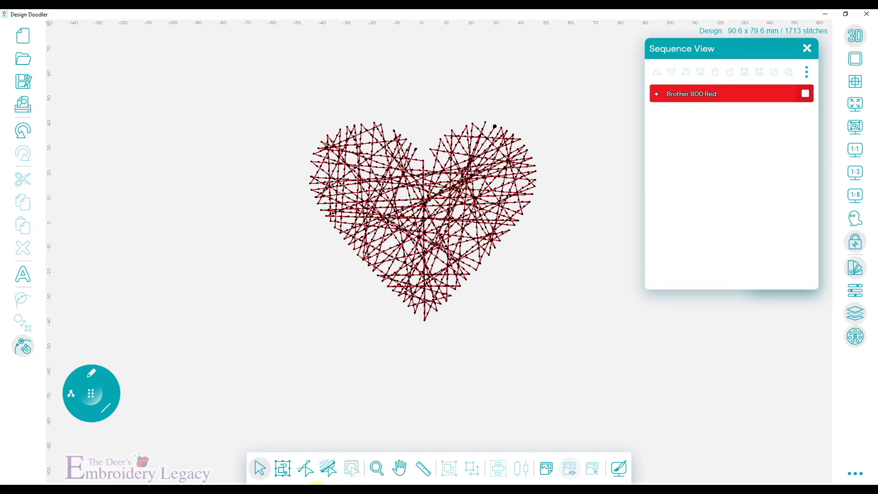
Nudge a stitch point near the heart's top dip and turn the 3D preview off
click(306, 469)
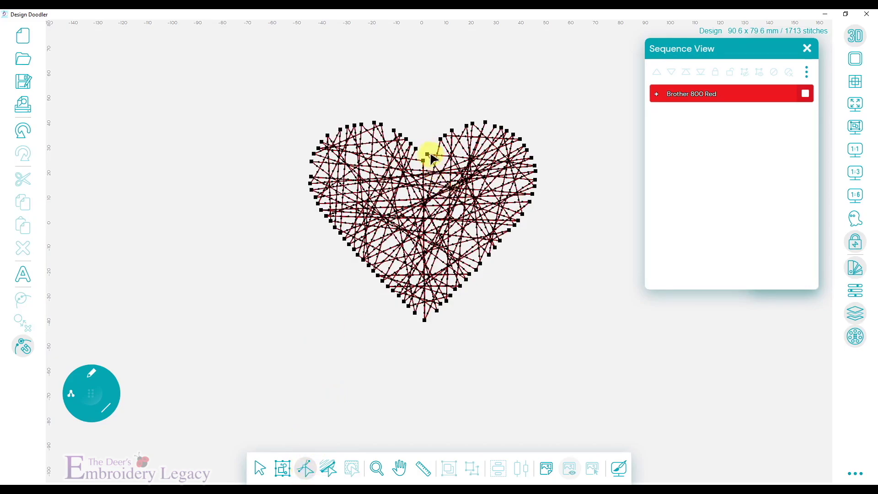
mouse_move(430, 150)
mouse_down()
mouse_move(441, 136)
mouse_move(423, 162)
mouse_up()
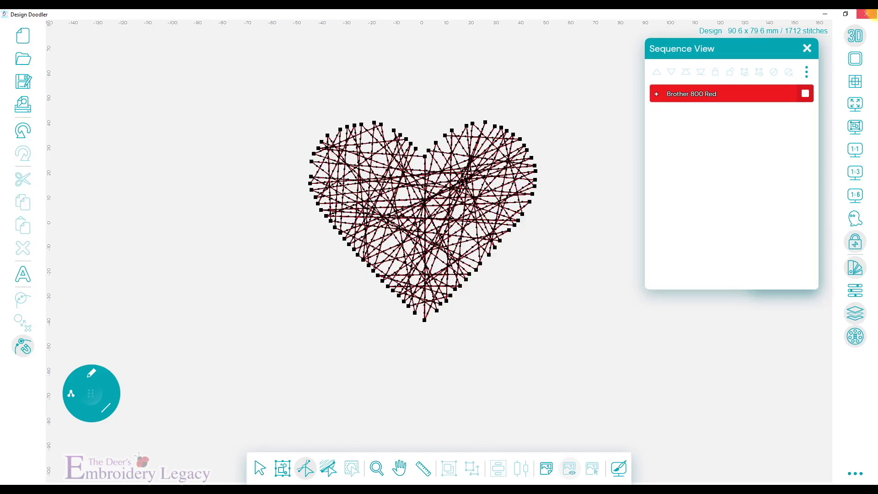
click(854, 36)
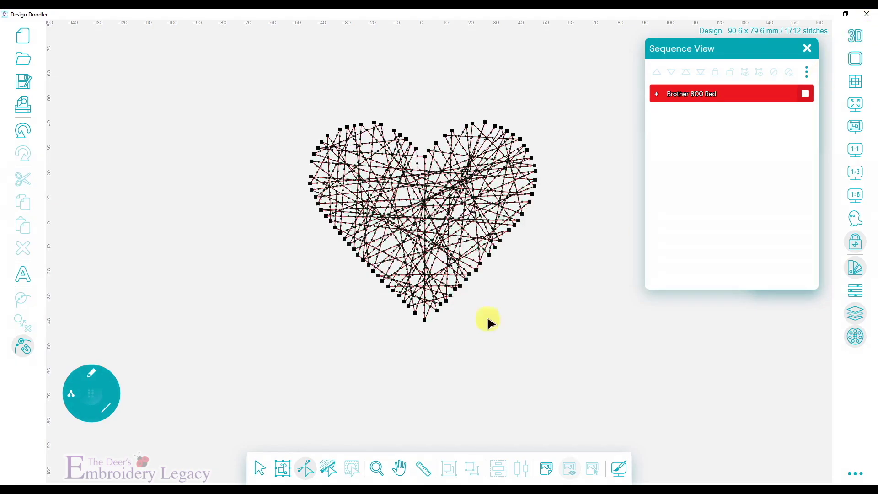
With the Select tool active, start a Save from the extra options menu and enter the name 'Heart'
click(261, 467)
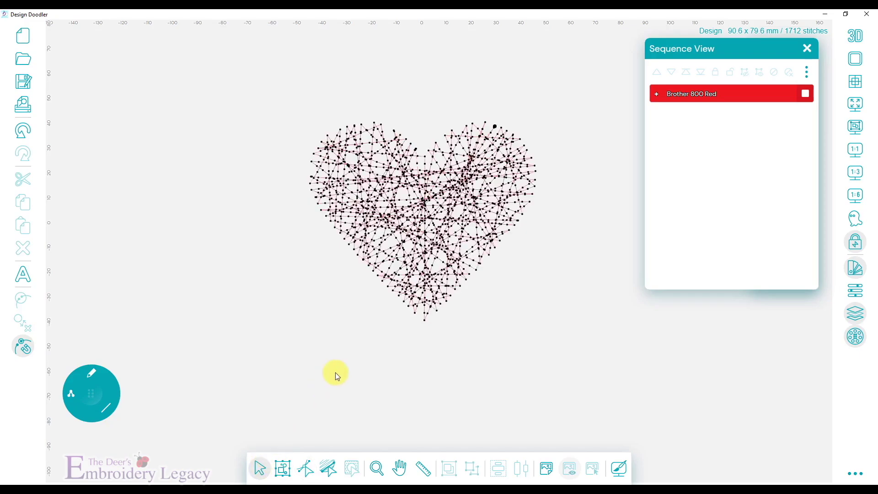
click(853, 468)
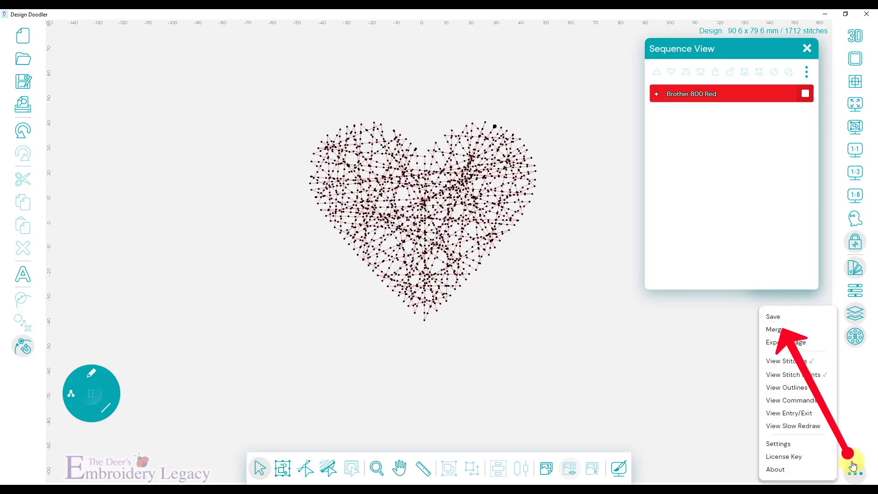
click(782, 317)
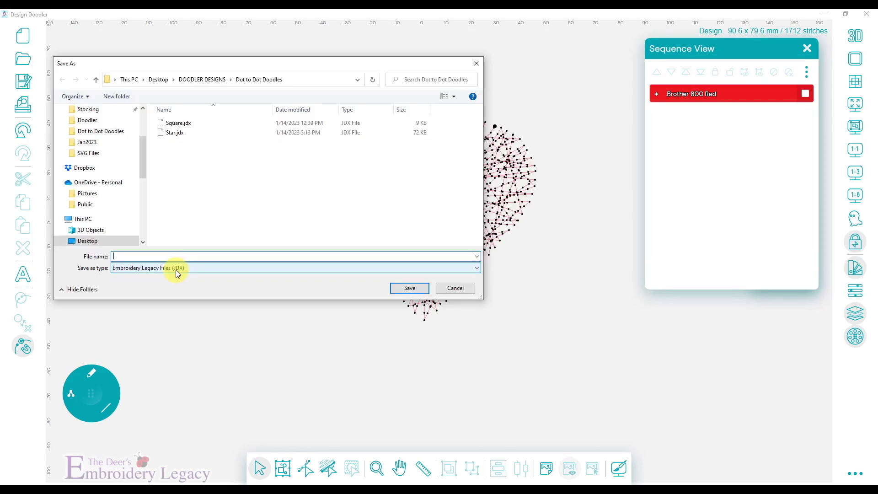
text(Heart)
Save Heart as JDX, then save a second copy named Heart as Tajima (DST)
click(408, 288)
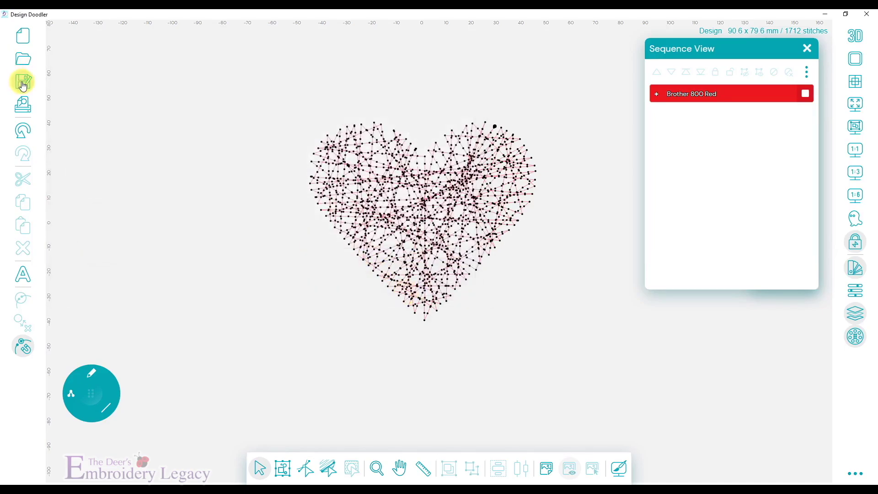
click(24, 82)
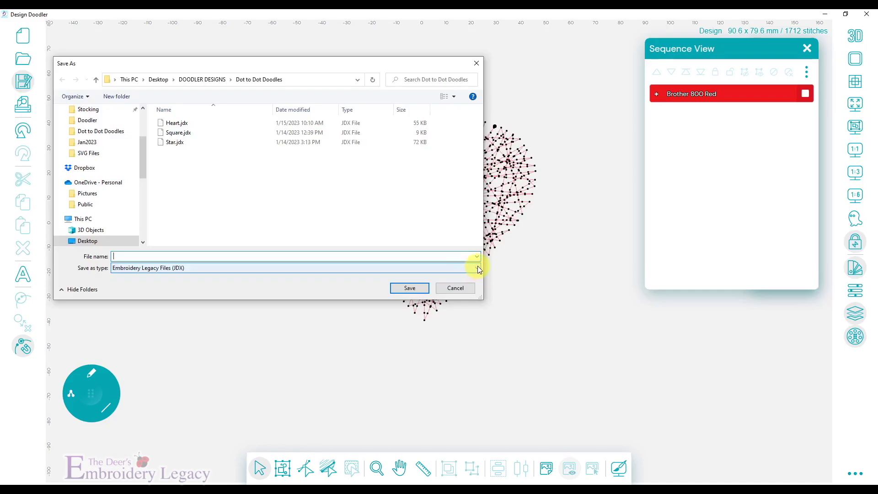
click(478, 269)
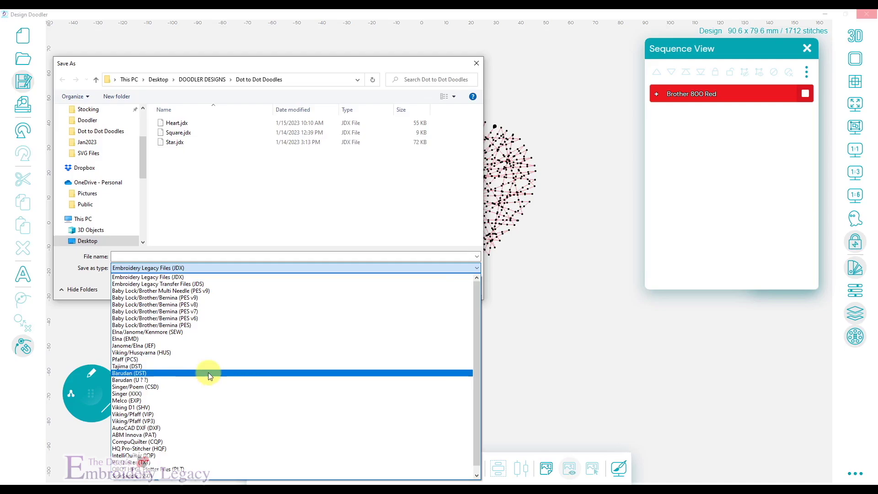
click(154, 366)
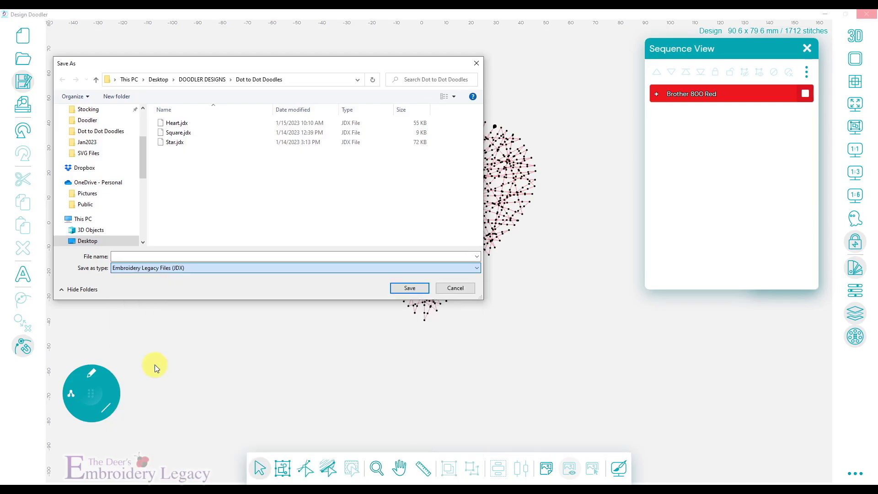
click(129, 255)
text(Heart)
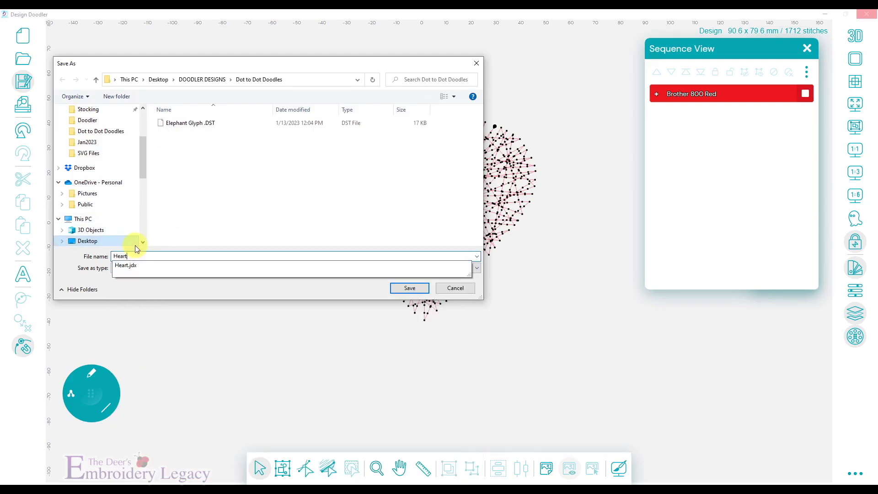
click(409, 288)
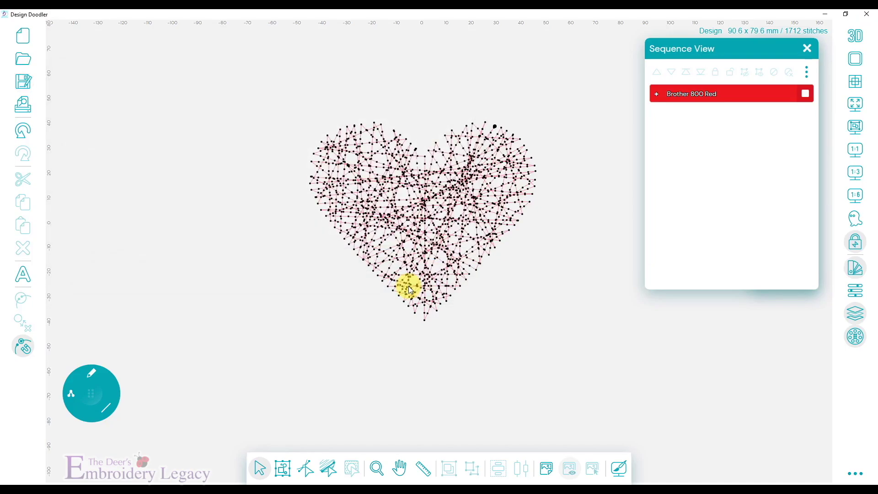